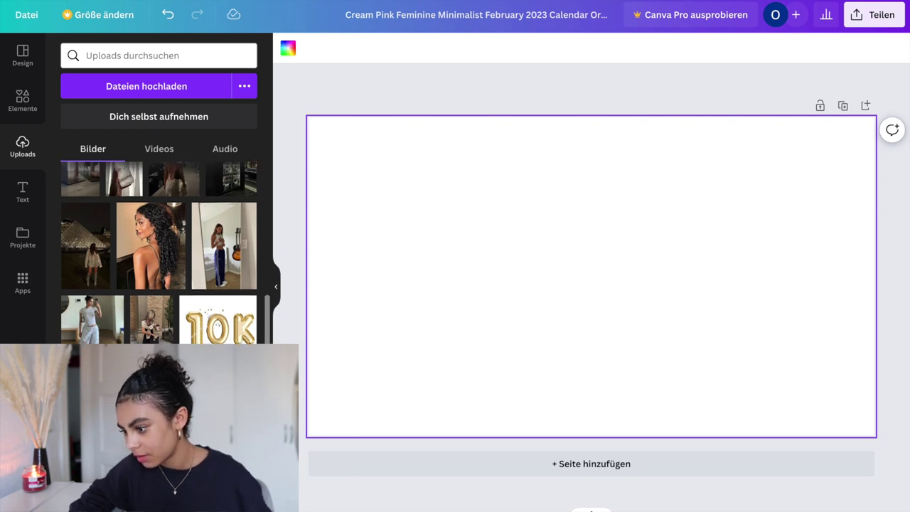
Add the uploaded photo of the woman at the mirror, shrink it to about half, and place it in the page's upper-left corner
{"action": "scroll", "coordinate": [160, 252], "scroll_direction": "up", "scroll_amount": 10}
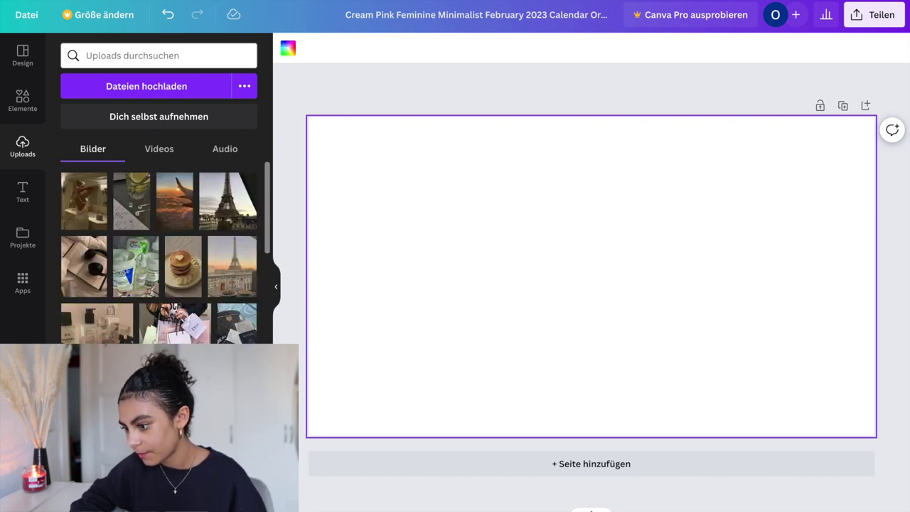
{"action": "left_click", "coordinate": [83, 201]}
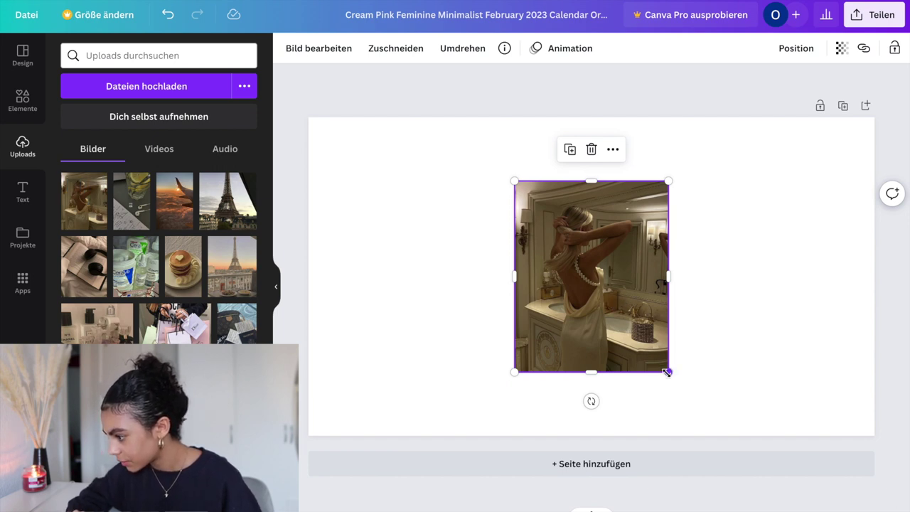
{"action": "left_click_drag", "start_coordinate": [653, 369], "coordinate": [565, 297]}
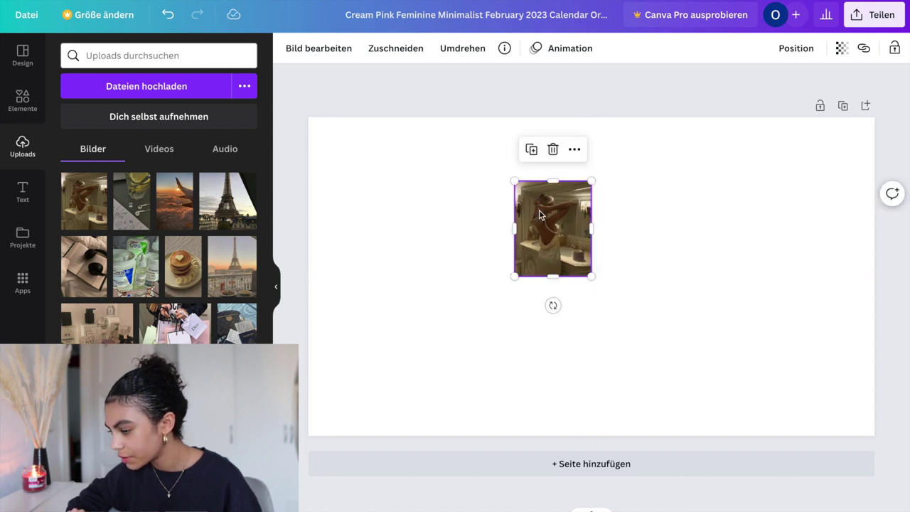
{"action": "left_click_drag", "start_coordinate": [544, 226], "coordinate": [340, 162]}
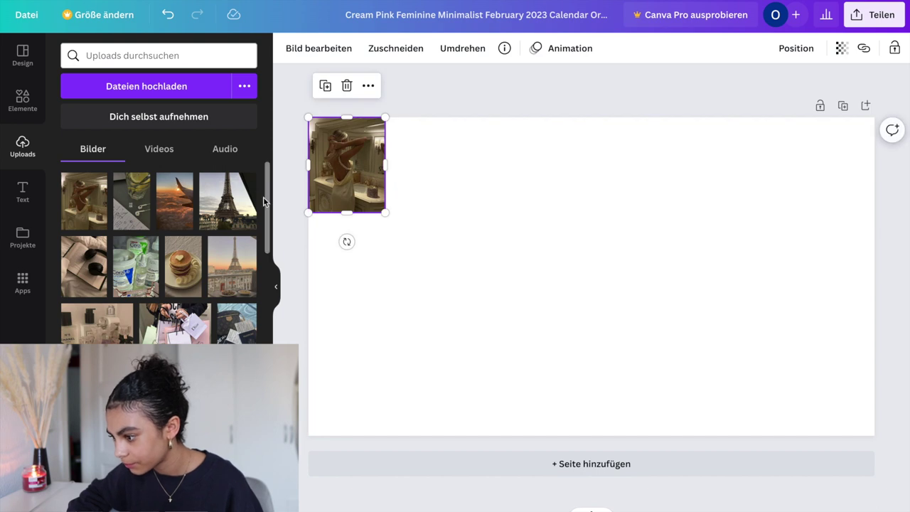
Add the airplane wing sunset photo, shrink it, and align it to the page's upper edge, right of centre
{"action": "left_click", "coordinate": [174, 200]}
{"action": "left_click_drag", "start_coordinate": [649, 380], "coordinate": [621, 293]}
{"action": "left_click_drag", "start_coordinate": [579, 263], "coordinate": [745, 201]}
{"action": "left_click", "coordinate": [471, 243]}
{"action": "left_click", "coordinate": [425, 79]}
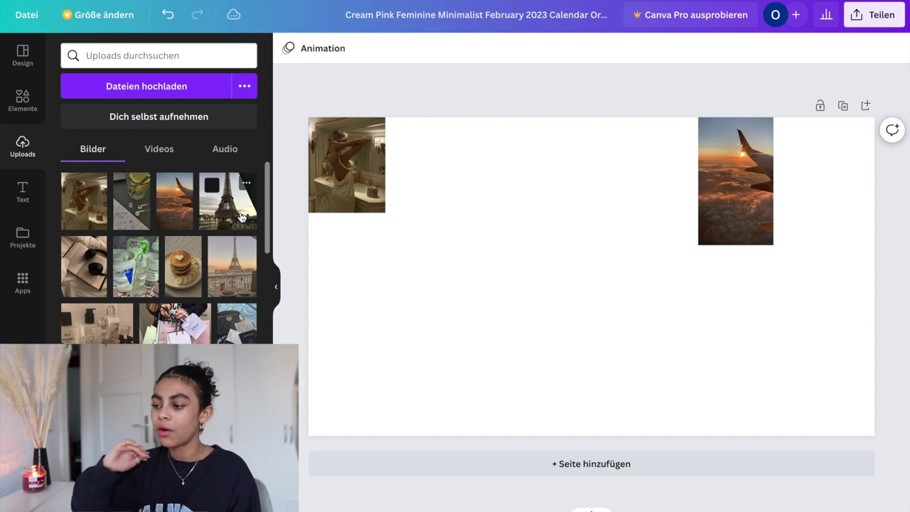
Add the stacks of cash photo, shrink it, and fit it into the page's lower-left corner
{"action": "scroll", "coordinate": [240, 217], "scroll_direction": "down", "scroll_amount": 3}
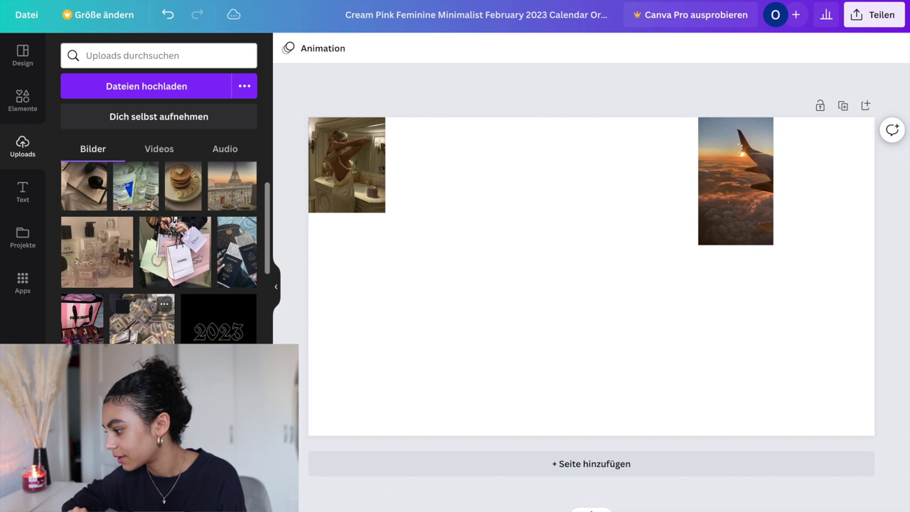
{"action": "left_click", "coordinate": [142, 318]}
{"action": "left_click_drag", "start_coordinate": [672, 371], "coordinate": [606, 293]}
{"action": "left_click_drag", "start_coordinate": [558, 252], "coordinate": [361, 377]}
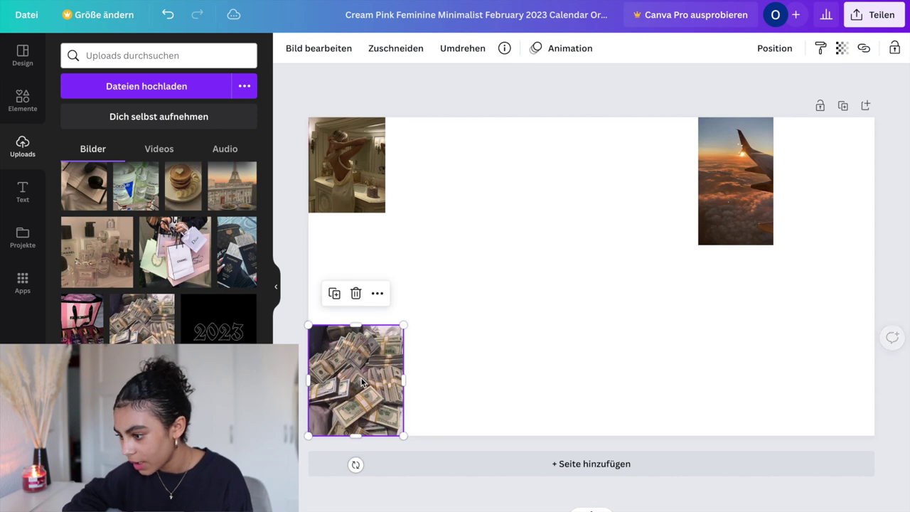
Add the passports photo, shrink it, and place it just above and to the right of the cash photo
{"action": "left_click", "coordinate": [245, 258]}
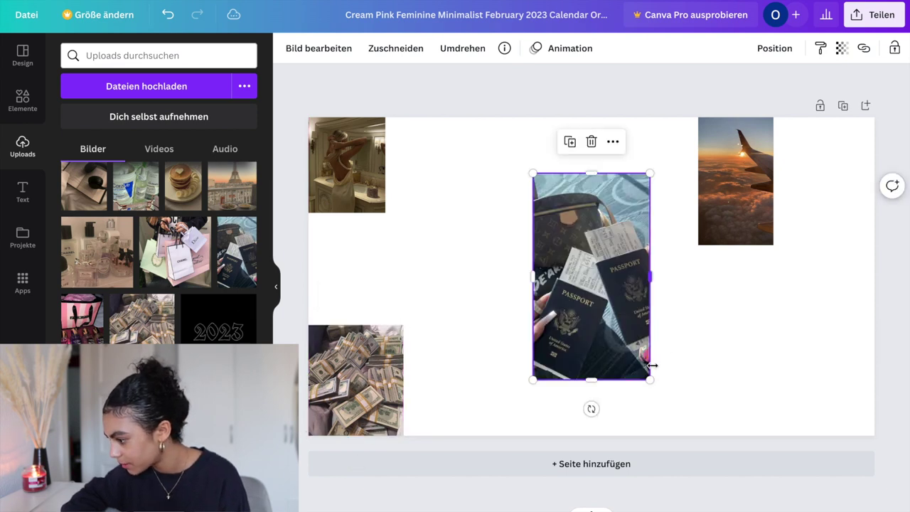
{"action": "left_click_drag", "start_coordinate": [649, 379], "coordinate": [593, 282]}
{"action": "left_click_drag", "start_coordinate": [561, 240], "coordinate": [416, 297]}
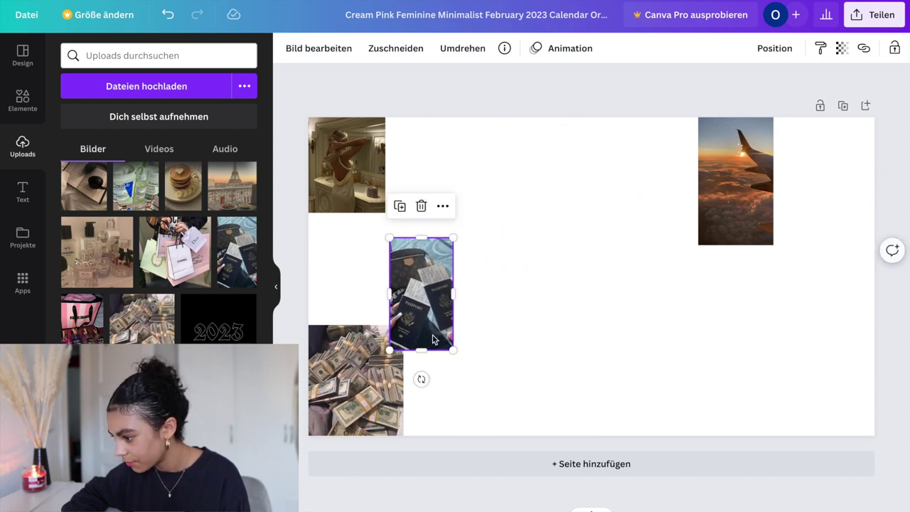
{"action": "left_click_drag", "start_coordinate": [451, 349], "coordinate": [427, 329]}
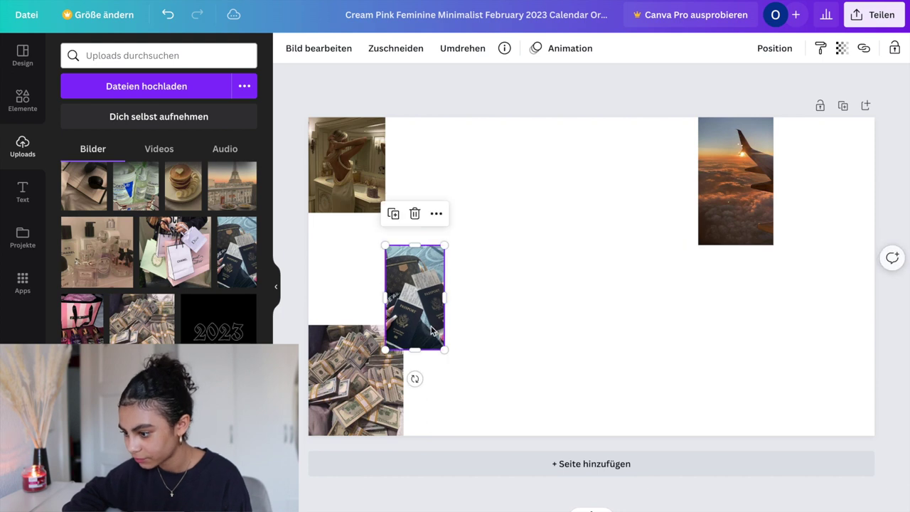
{"action": "left_click", "coordinate": [320, 289]}
Add the designer shopping bags photo, shrink it, and place it overlapping the left side of the airplane sunset photo
{"action": "left_click", "coordinate": [175, 253]}
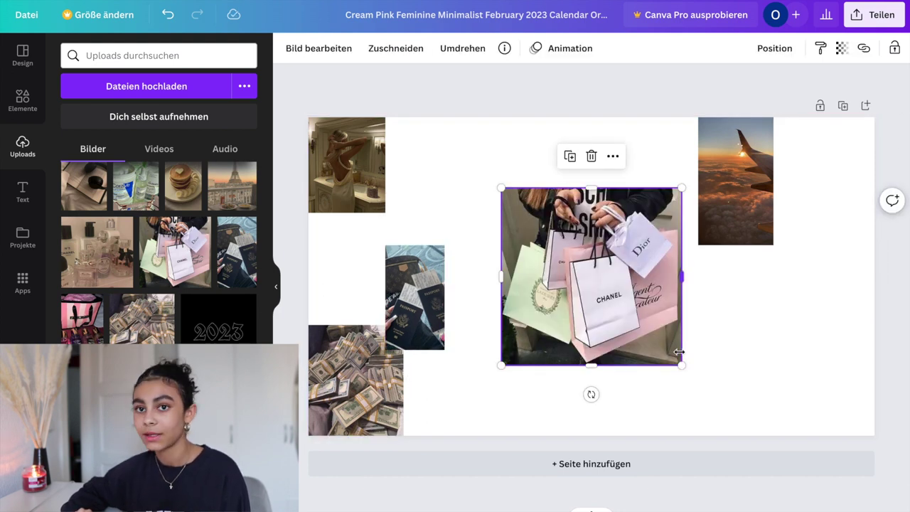
{"action": "left_click_drag", "start_coordinate": [680, 365], "coordinate": [588, 325]}
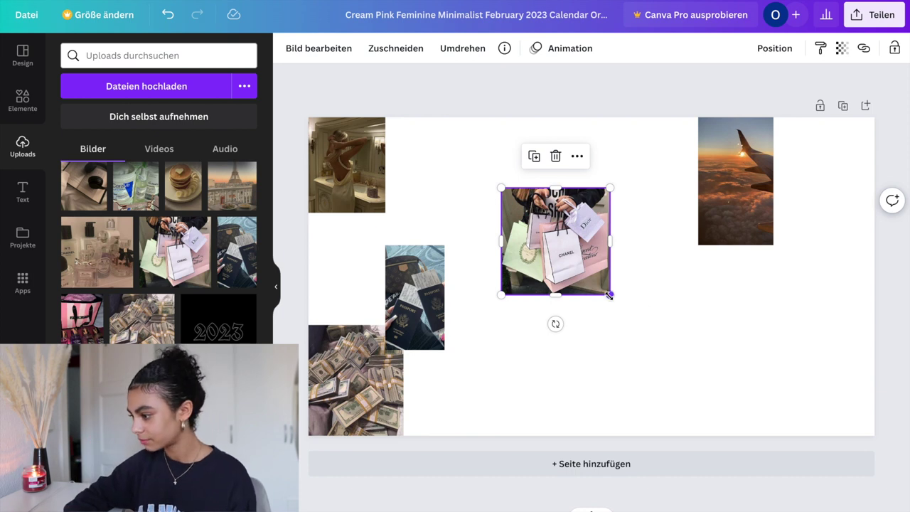
{"action": "left_click_drag", "start_coordinate": [551, 246], "coordinate": [676, 236]}
{"action": "left_click", "coordinate": [497, 213]}
Place a reduced sunset Eiffel Tower photo above the cash photo and enlarge the mirror photo slightly to meet it
{"action": "left_click", "coordinate": [230, 190]}
{"action": "left_click_drag", "start_coordinate": [669, 375], "coordinate": [352, 301]}
{"action": "left_click", "coordinate": [377, 205]}
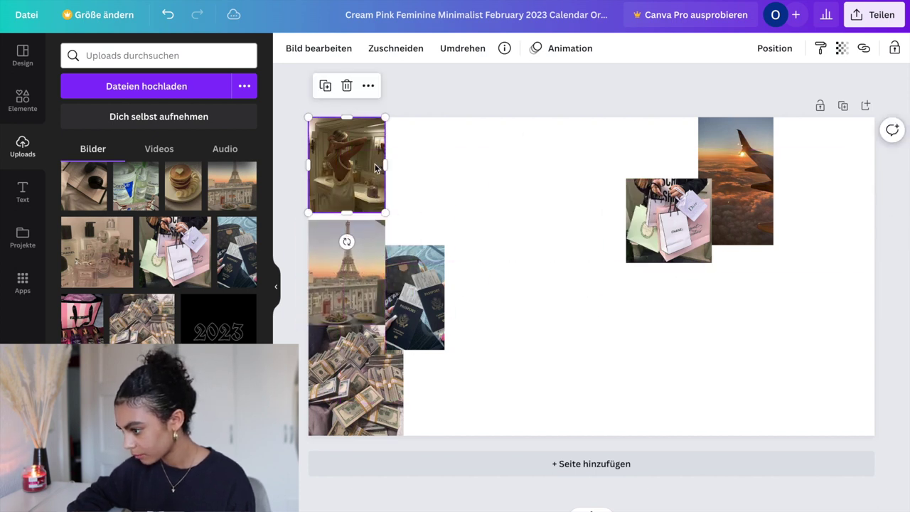
{"action": "left_click_drag", "start_coordinate": [385, 212], "coordinate": [391, 221]}
{"action": "left_click", "coordinate": [420, 201]}
Add the black tablet photo and place it to the upper right of the passports photo
{"action": "scroll", "coordinate": [156, 248], "scroll_direction": "down", "scroll_amount": 2}
{"action": "left_click", "coordinate": [134, 321]}
{"action": "left_click_drag", "start_coordinate": [664, 317], "coordinate": [490, 266]}
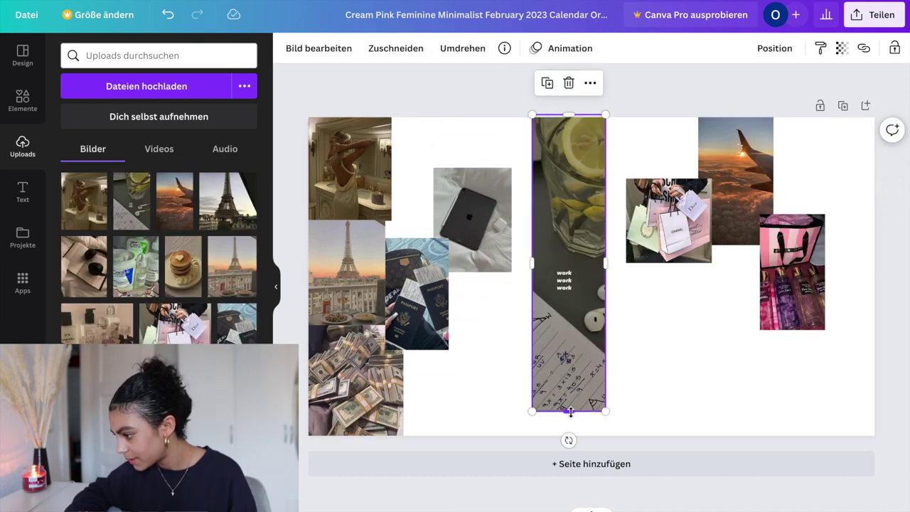
Crop the lemon drink image to its "work work work" text and place it below the airplane photo, beside the pink bag
{"action": "left_click_drag", "start_coordinate": [570, 411], "coordinate": [587, 293]}
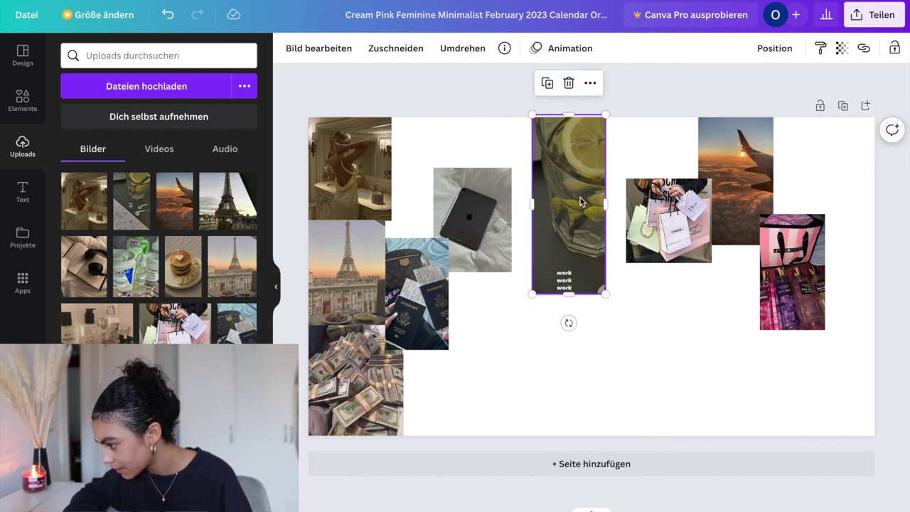
{"action": "left_click_drag", "start_coordinate": [566, 120], "coordinate": [593, 282]}
{"action": "left_click_drag", "start_coordinate": [537, 280], "coordinate": [569, 265]}
{"action": "left_click_drag", "start_coordinate": [592, 293], "coordinate": [749, 266]}
{"action": "left_click", "coordinate": [696, 349]}
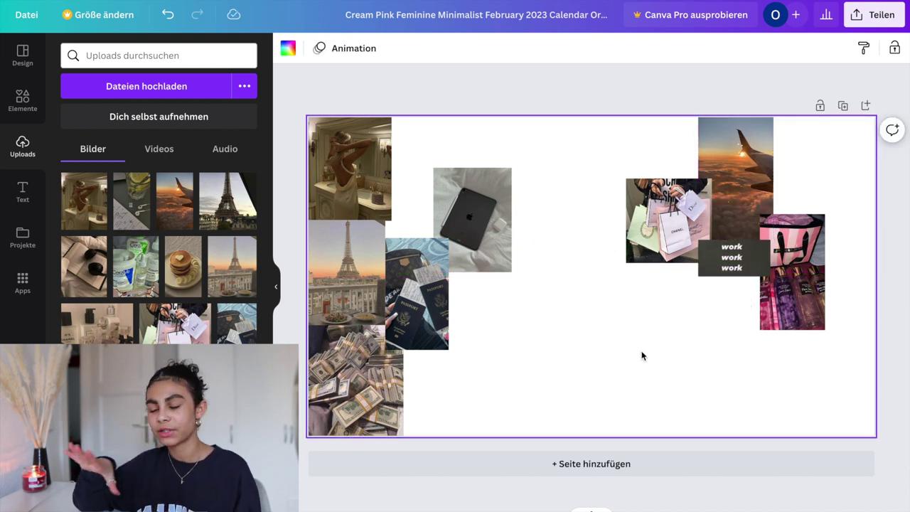
Add the pancakes photo between the mirror and tablet photos, above the passports
{"action": "left_click_drag", "start_coordinate": [183, 265], "coordinate": [422, 209]}
{"action": "left_click", "coordinate": [497, 355]}
{"action": "left_click", "coordinate": [356, 384]}
{"action": "right_click", "coordinate": [368, 388]}
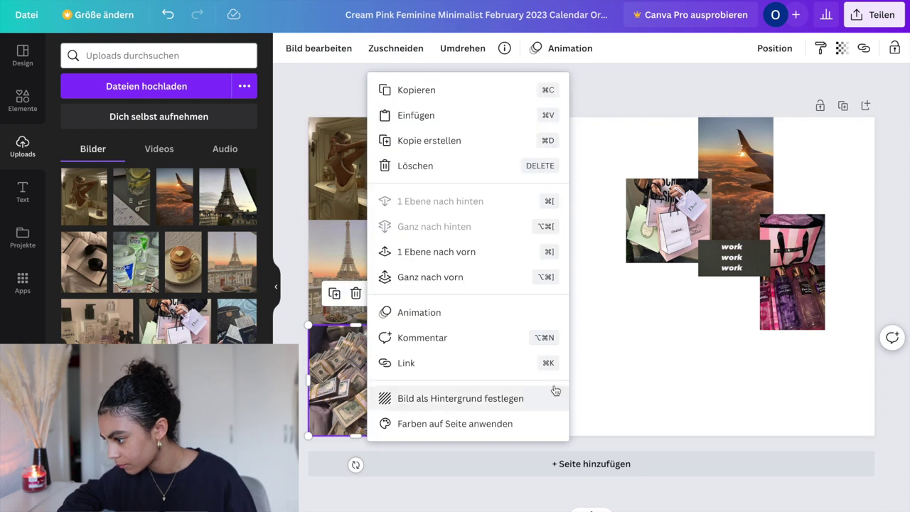
{"action": "key", "text": "Escape"}
{"action": "left_click", "coordinate": [547, 391]}
Nudge the passports photo up slightly and place a reduced book and headphones photo at the page's upper edge, left of the shopping bags
{"action": "left_click", "coordinate": [411, 302]}
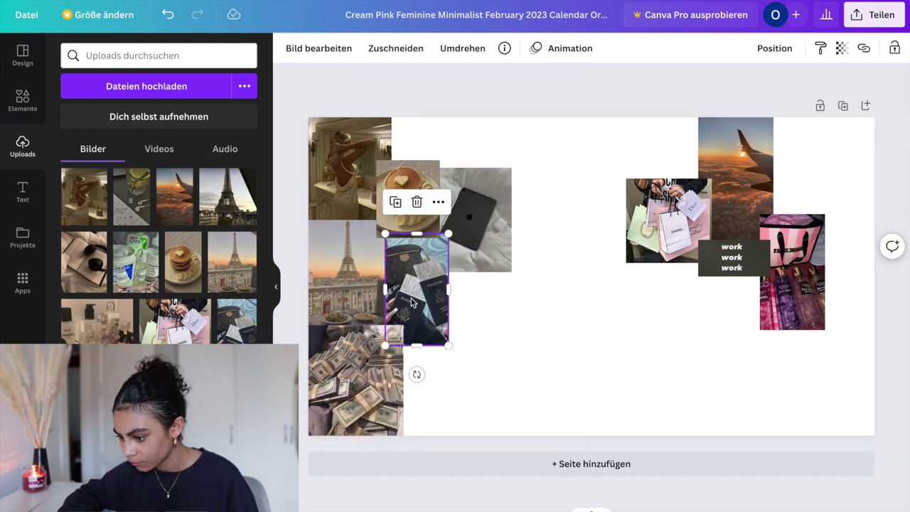
{"action": "key", "text": "Escape"}
{"action": "left_click", "coordinate": [97, 245]}
{"action": "left_click", "coordinate": [100, 276]}
{"action": "left_click_drag", "start_coordinate": [664, 372], "coordinate": [603, 282]}
{"action": "left_click_drag", "start_coordinate": [566, 234], "coordinate": [592, 173]}
{"action": "key", "text": "Escape"}
Add the A+ exam photo, crop it around the grade, shrink it, and place it between the headphones and airplane photos
{"action": "scroll", "coordinate": [156, 249], "scroll_direction": "down", "scroll_amount": 3}
{"action": "left_click", "coordinate": [223, 337]}
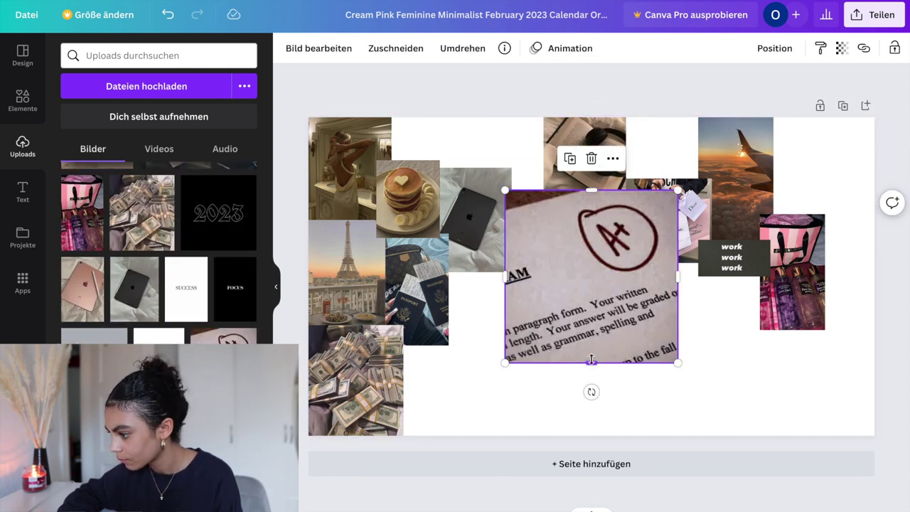
{"action": "left_click_drag", "start_coordinate": [592, 361], "coordinate": [589, 303]}
{"action": "left_click_drag", "start_coordinate": [505, 247], "coordinate": [543, 247]}
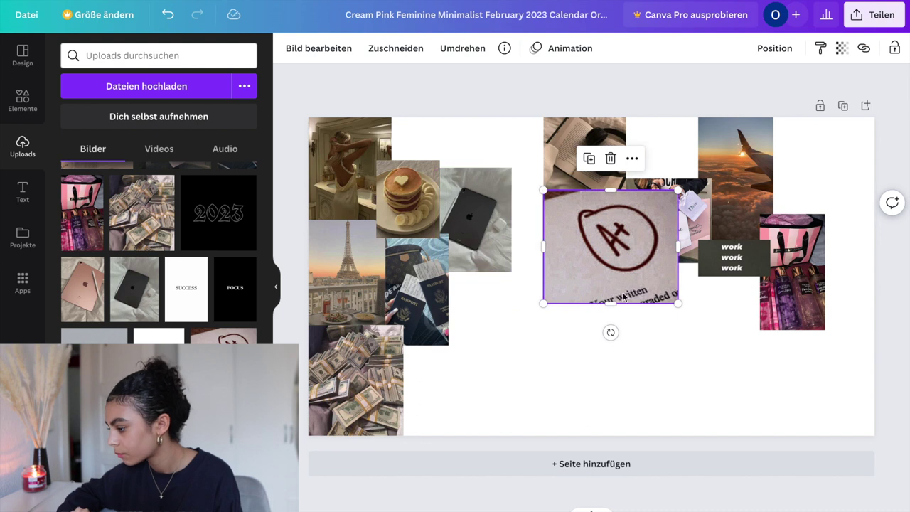
{"action": "left_click_drag", "start_coordinate": [678, 303], "coordinate": [620, 263]}
{"action": "left_click_drag", "start_coordinate": [590, 235], "coordinate": [677, 151]}
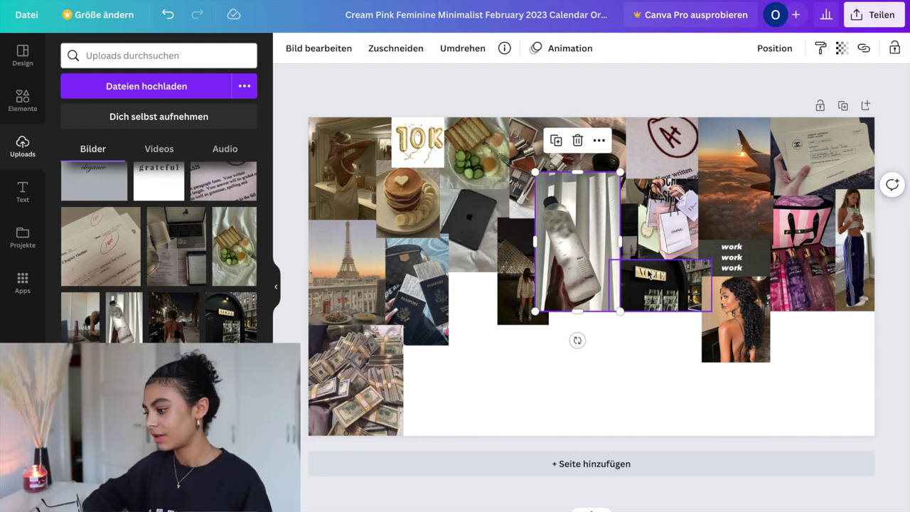
Move the water bottle photo down below the pyramid photo, overlapping the page's lower edge
{"action": "left_click_drag", "start_coordinate": [580, 256], "coordinate": [581, 343]}
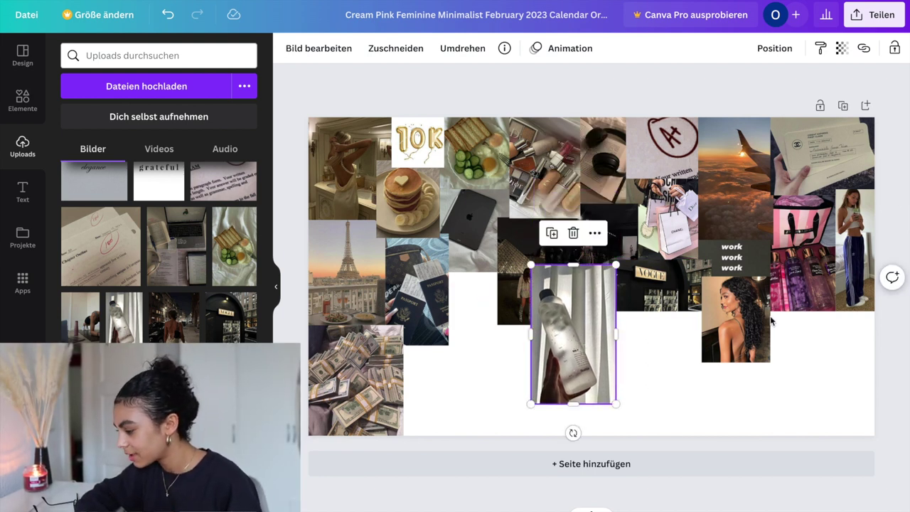
{"action": "left_click", "coordinate": [741, 325]}
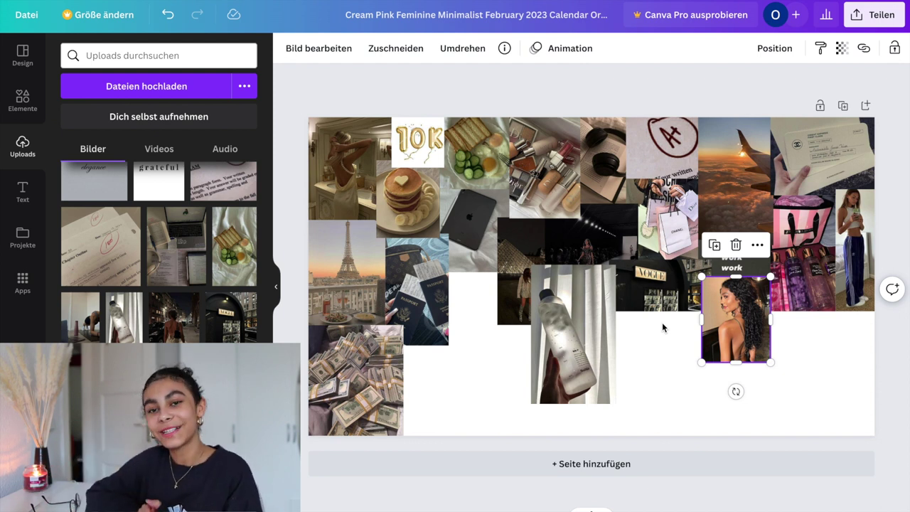
{"action": "left_click", "coordinate": [668, 286]}
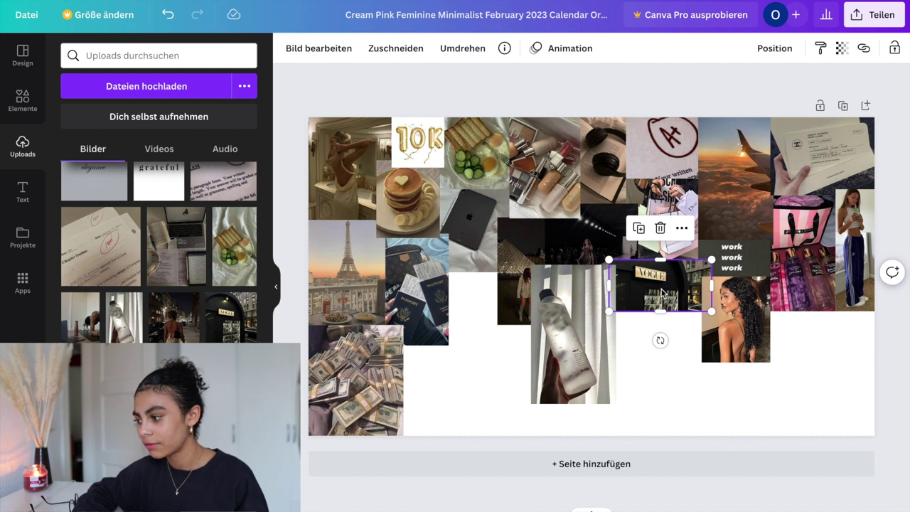
{"action": "left_click", "coordinate": [584, 337]}
{"action": "left_click_drag", "start_coordinate": [571, 324], "coordinate": [504, 400]}
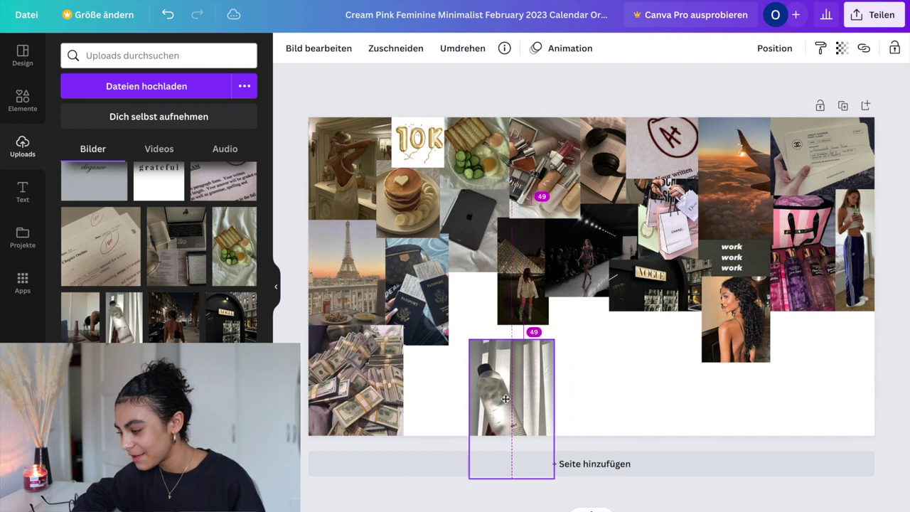
{"action": "left_click", "coordinate": [562, 351]}
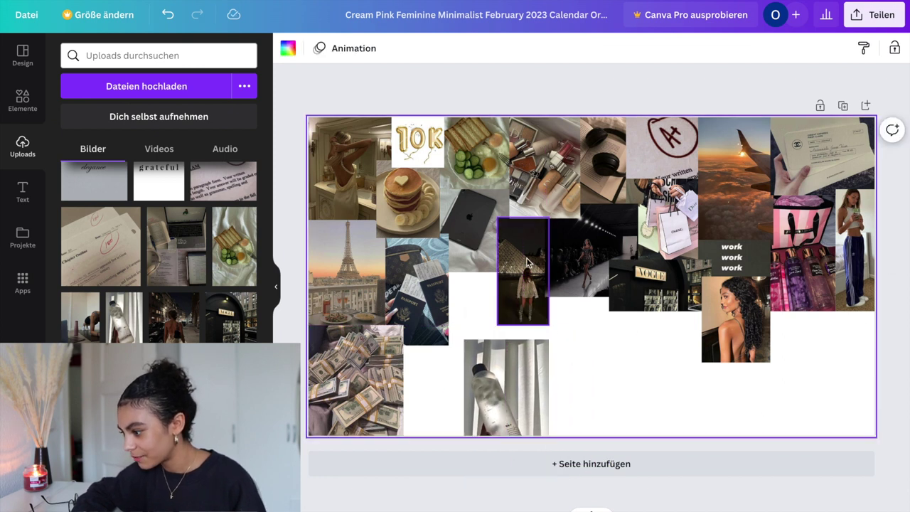
Shrink the water bottle photo and fit it below the tablet, between the passports and pyramid photos
{"action": "left_click", "coordinate": [505, 401]}
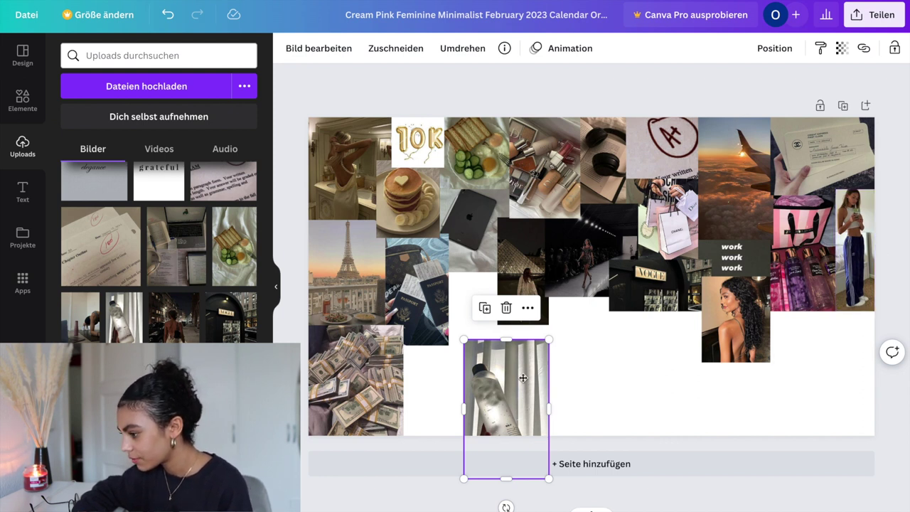
{"action": "left_click_drag", "start_coordinate": [523, 378], "coordinate": [522, 330]}
{"action": "left_click_drag", "start_coordinate": [545, 430], "coordinate": [524, 391]}
{"action": "left_click_drag", "start_coordinate": [492, 358], "coordinate": [476, 338]}
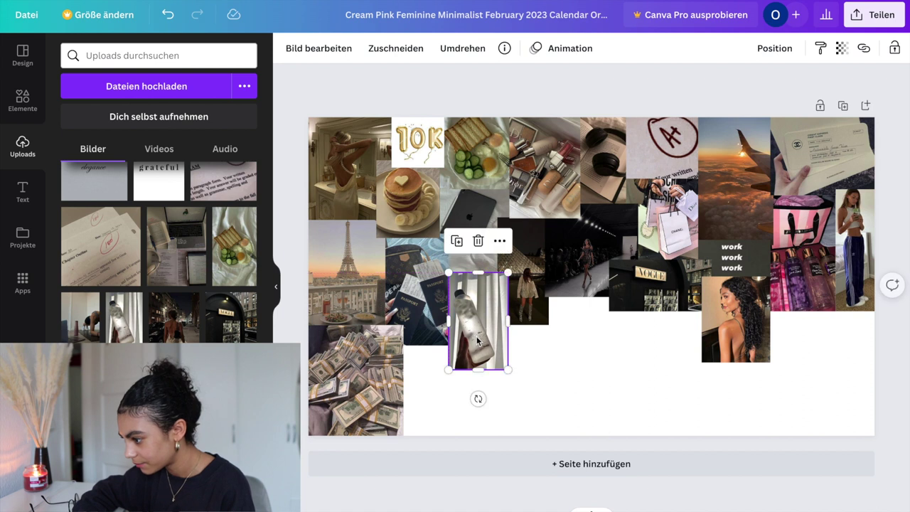
Send the water bottle photo to the very back of the collage
{"action": "left_click", "coordinate": [500, 240]}
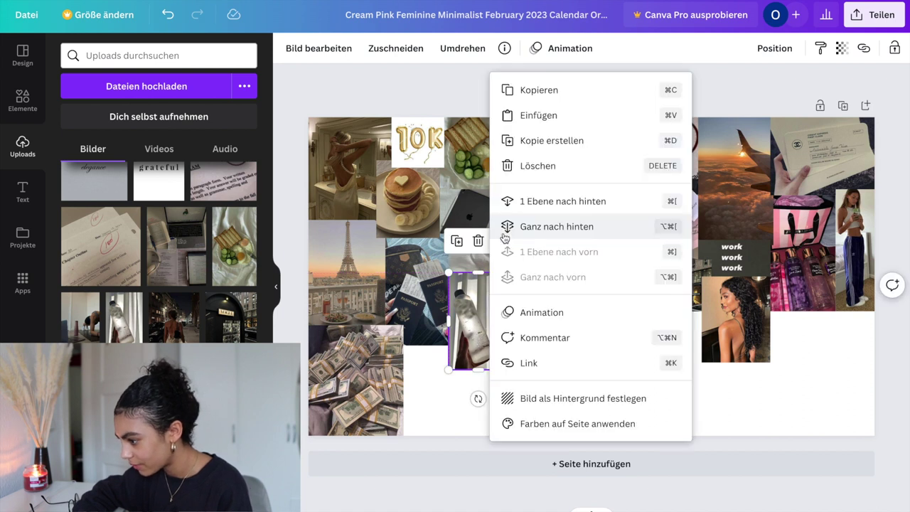
{"action": "left_click", "coordinate": [579, 226]}
{"action": "left_click", "coordinate": [543, 392]}
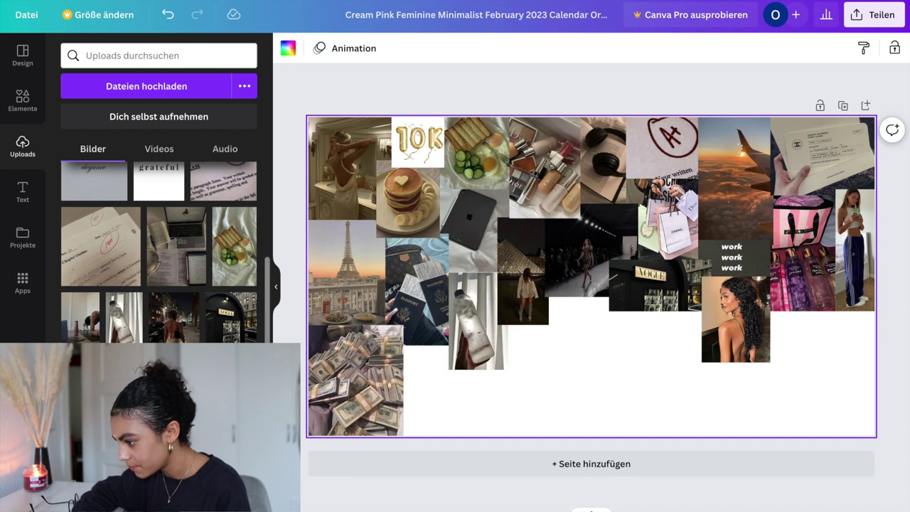
Add the plank workout photo, crop its upper part, shrink it, and place it at the page's lower edge beside the cash photo
{"action": "scroll", "coordinate": [160, 249], "scroll_direction": "up", "scroll_amount": 2}
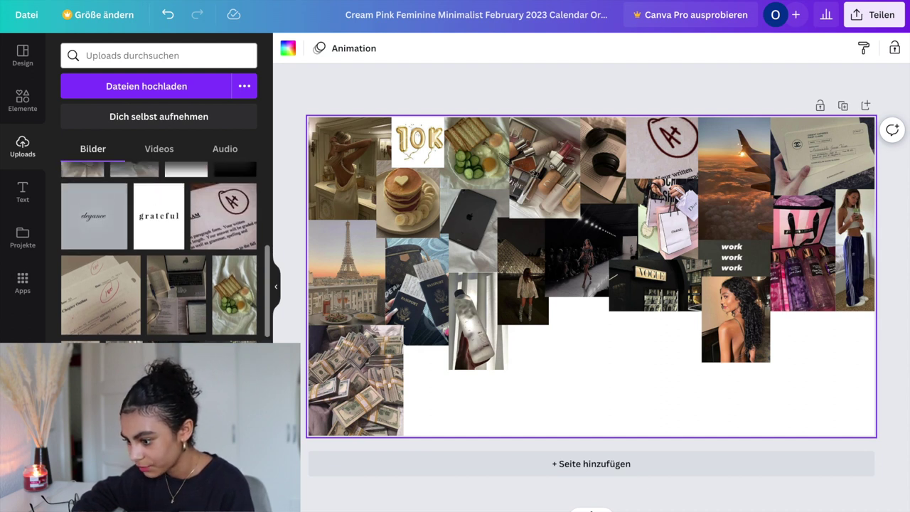
{"action": "left_click", "coordinate": [99, 376]}
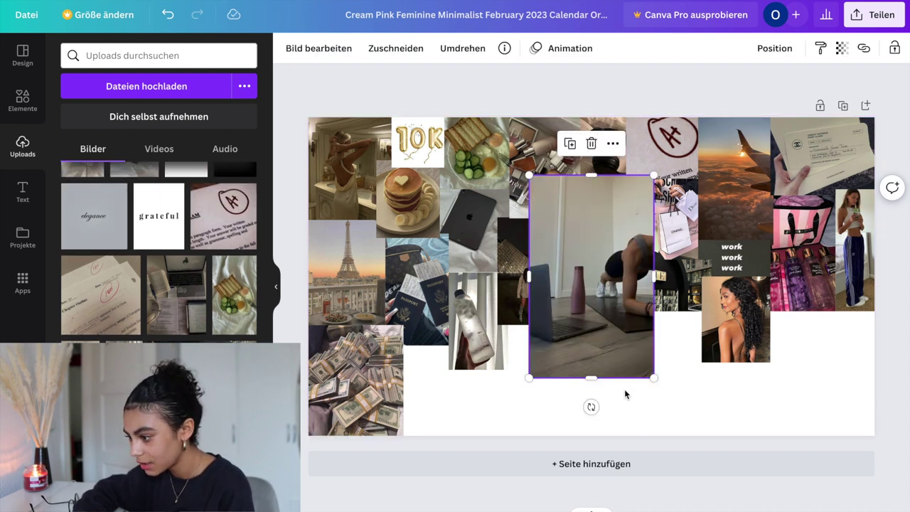
{"action": "left_click_drag", "start_coordinate": [591, 175], "coordinate": [591, 196]}
{"action": "left_click_drag", "start_coordinate": [653, 382], "coordinate": [590, 348]}
{"action": "left_click_drag", "start_coordinate": [583, 292], "coordinate": [401, 357]}
{"action": "left_click_drag", "start_coordinate": [436, 390], "coordinate": [416, 364]}
{"action": "left_click_drag", "start_coordinate": [375, 338], "coordinate": [426, 422]}
Add the nighttime street photo, shrink it to about 286 × 357, and place it below the runway photo
{"action": "key", "text": "ctrl+v"}
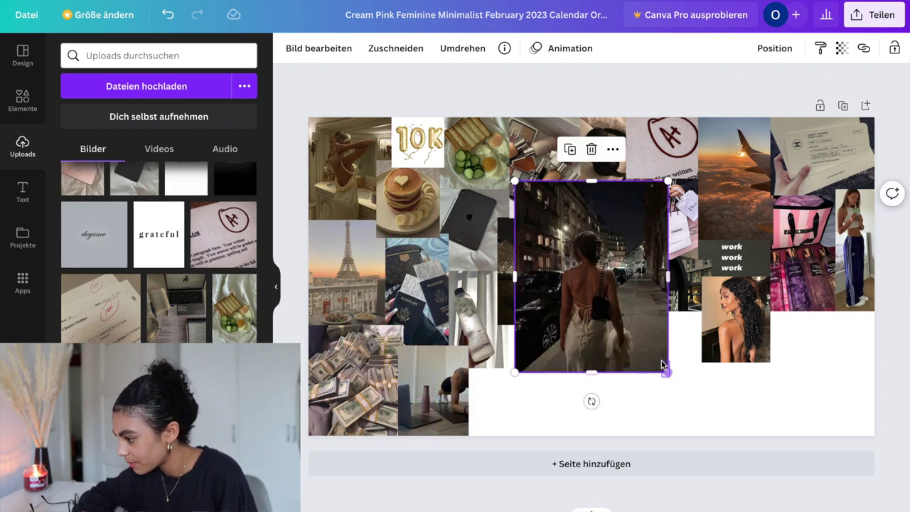
{"action": "left_click_drag", "start_coordinate": [667, 372], "coordinate": [614, 305]}
{"action": "left_click_drag", "start_coordinate": [582, 271], "coordinate": [609, 395]}
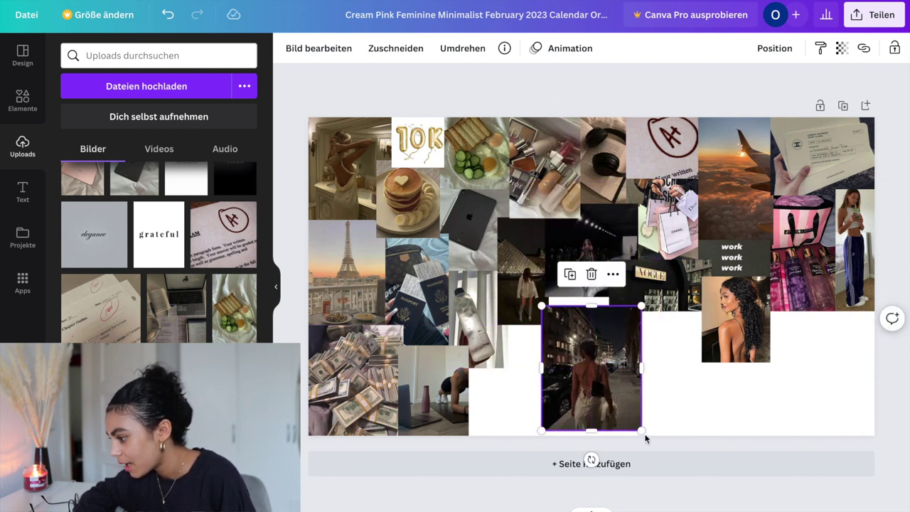
{"action": "left_click_drag", "start_coordinate": [637, 428], "coordinate": [625, 410]}
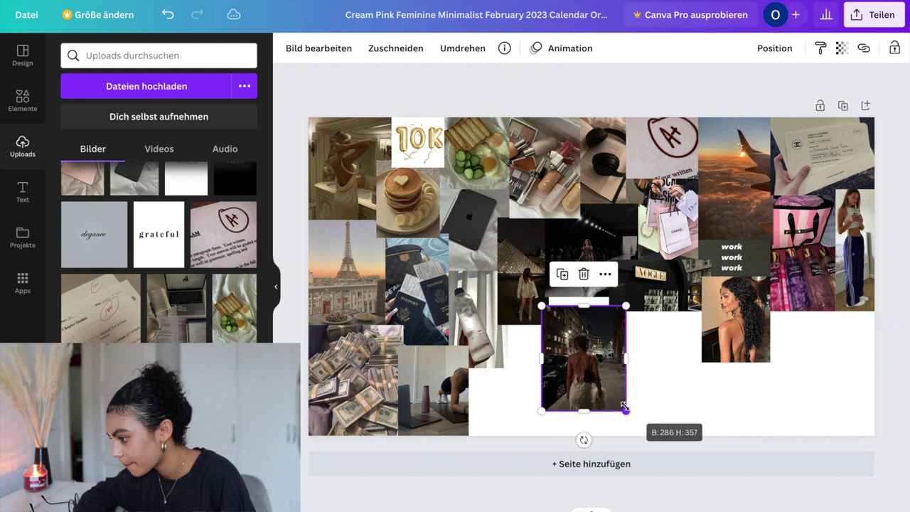
{"action": "left_click_drag", "start_coordinate": [599, 384], "coordinate": [604, 371]}
{"action": "left_click", "coordinate": [664, 391]}
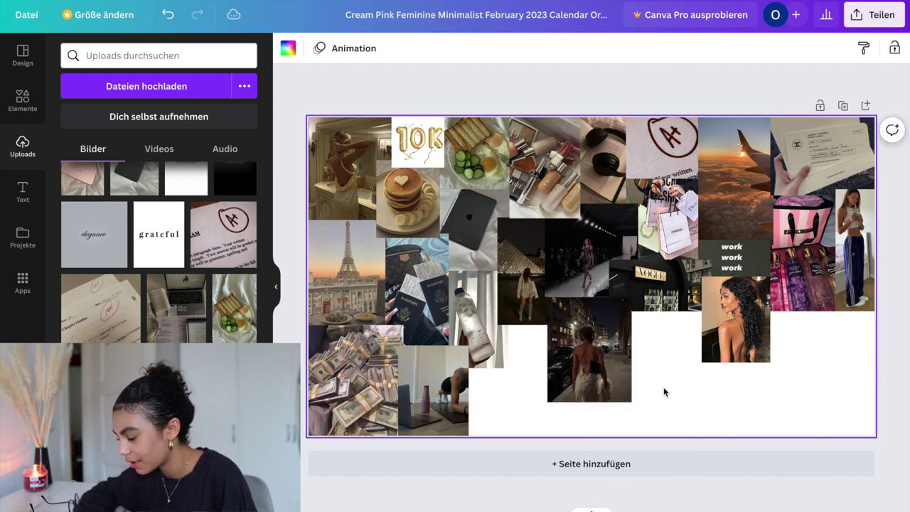
Add the laptop and study notes photo, crop its upper part, shrink it, and place it below the perfume and striped trousers photos
{"action": "scroll", "coordinate": [159, 252], "scroll_direction": "up", "scroll_amount": 2}
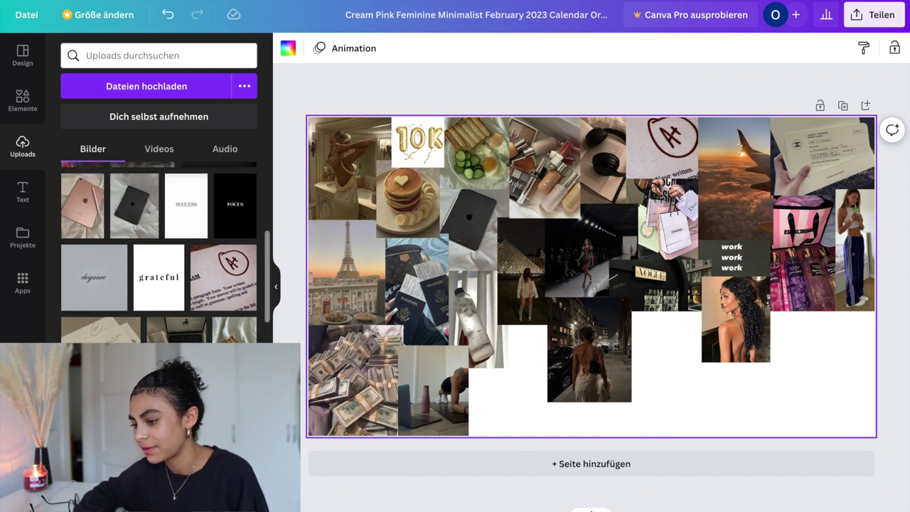
{"action": "left_click", "coordinate": [174, 329]}
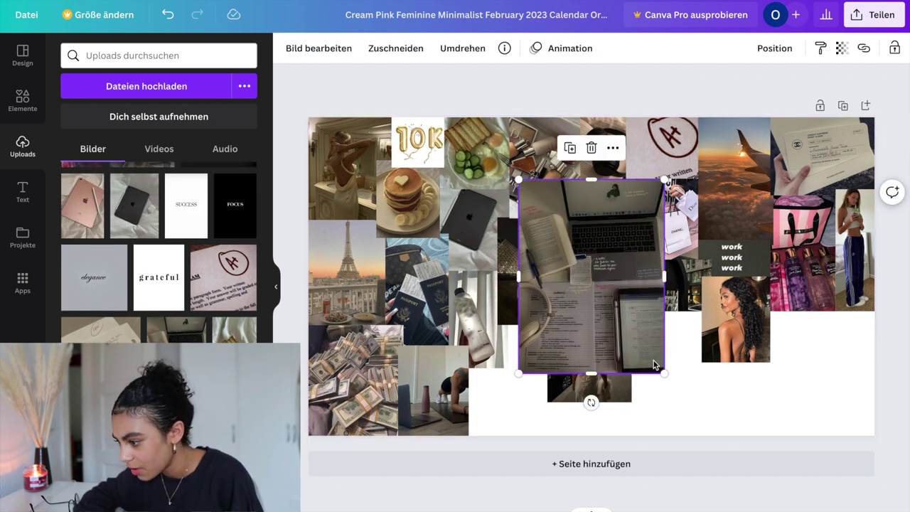
{"action": "left_click_drag", "start_coordinate": [591, 180], "coordinate": [590, 212]}
{"action": "left_click_drag", "start_coordinate": [664, 373], "coordinate": [612, 316]}
{"action": "left_click_drag", "start_coordinate": [574, 259], "coordinate": [835, 351]}
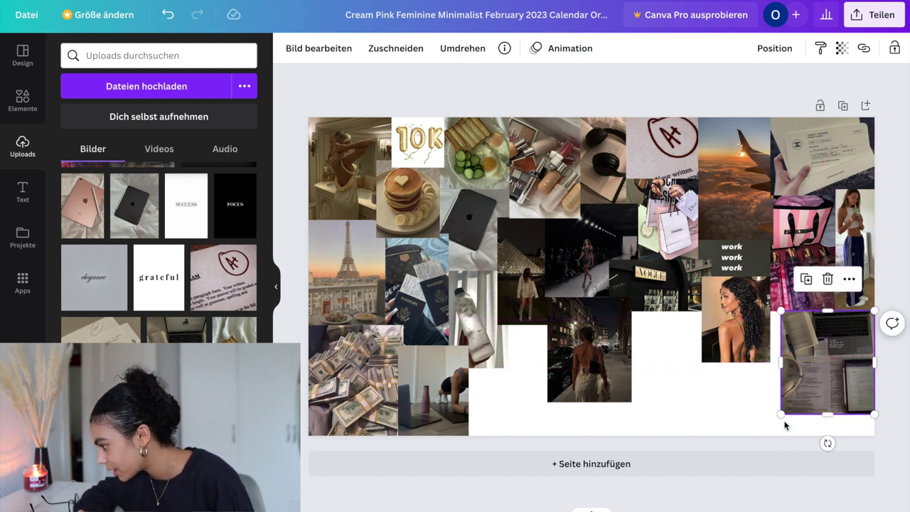
Enlarge the study notes photo to about 384 × 425 and fit it into the page's lower-right corner
{"action": "mouse_move", "coordinate": [779, 415]}
{"action": "left_mouse_down"}
{"action": "mouse_move", "coordinate": [760, 434]}
{"action": "mouse_move", "coordinate": [772, 429]}
{"action": "left_mouse_up"}
{"action": "left_click_drag", "start_coordinate": [802, 386], "coordinate": [796, 391]}
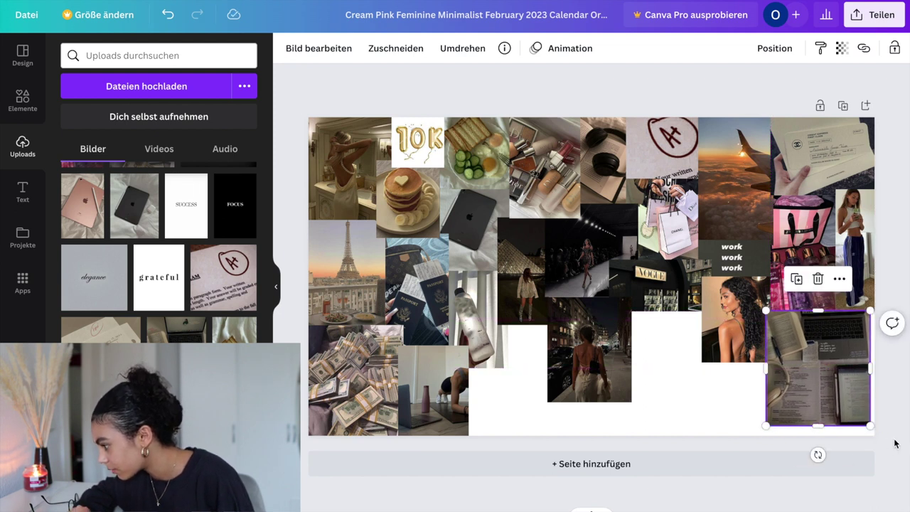
{"action": "left_click_drag", "start_coordinate": [868, 425], "coordinate": [879, 434]}
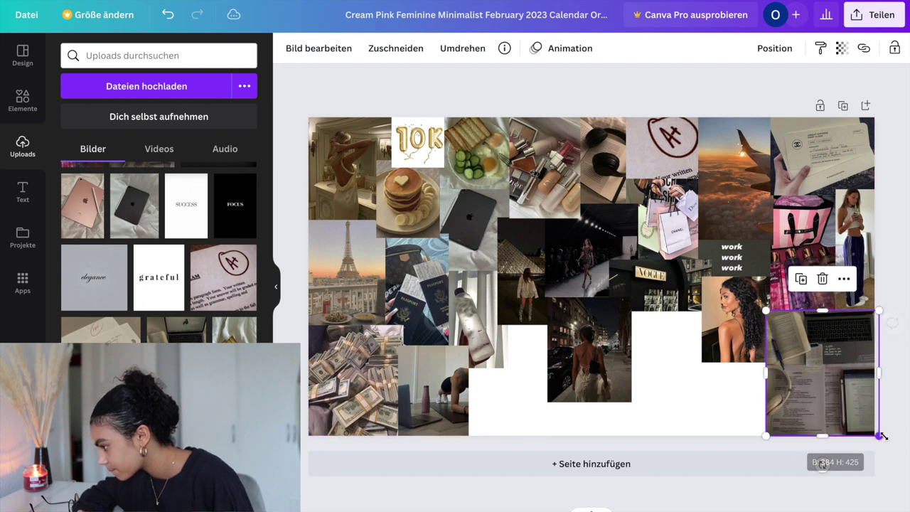
{"action": "left_click_drag", "start_coordinate": [847, 408], "coordinate": [835, 393]}
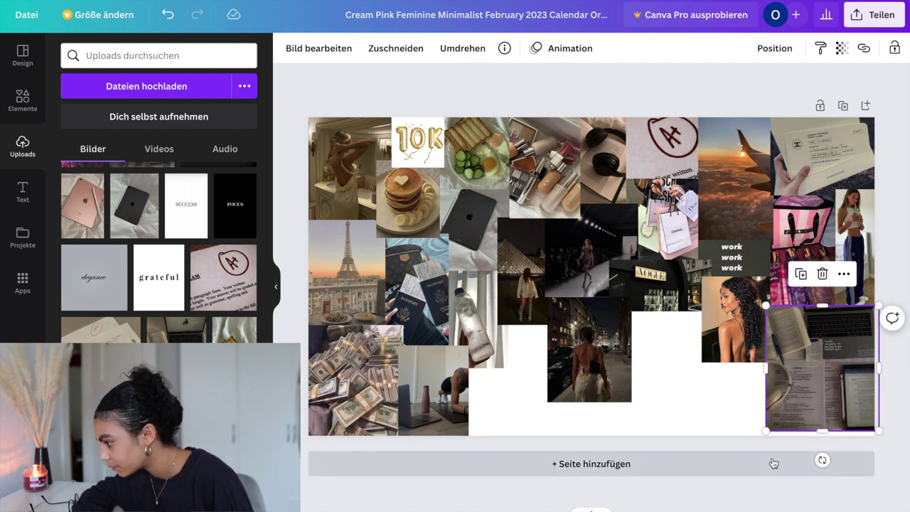
Send the study notes photo one layer backward
{"action": "left_click", "coordinate": [844, 275]}
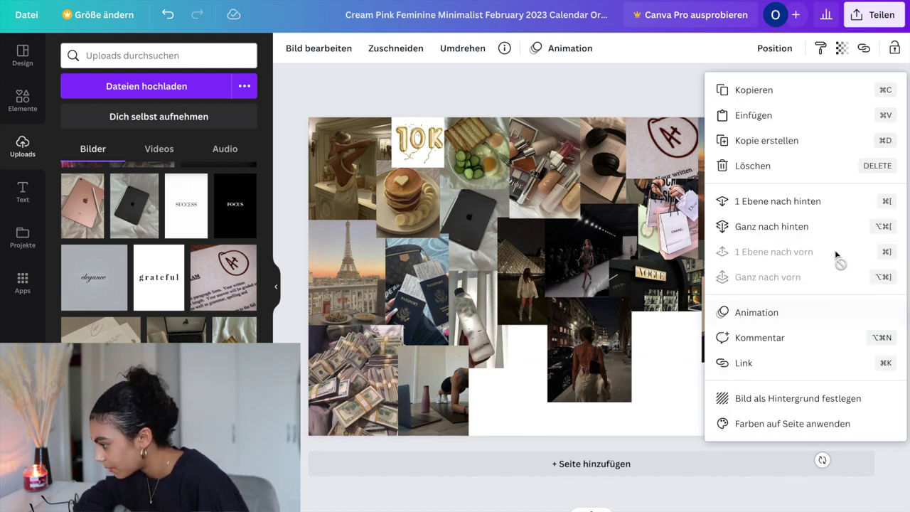
{"action": "left_click", "coordinate": [818, 203]}
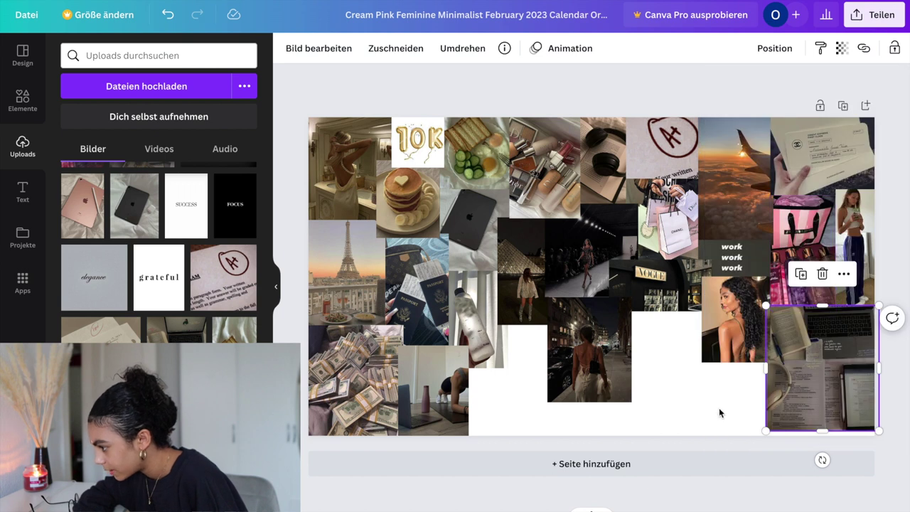
{"action": "left_click", "coordinate": [718, 409]}
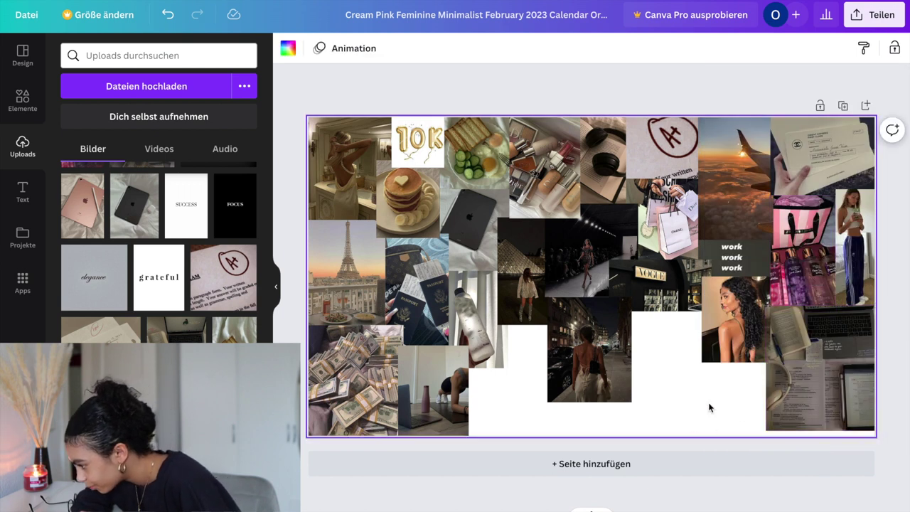
Nudge the curly-haired woman's portrait slightly toward the study notes photo
{"action": "left_click", "coordinate": [732, 355]}
{"action": "left_click_drag", "start_coordinate": [733, 353], "coordinate": [734, 353]}
{"action": "left_click", "coordinate": [676, 400]}
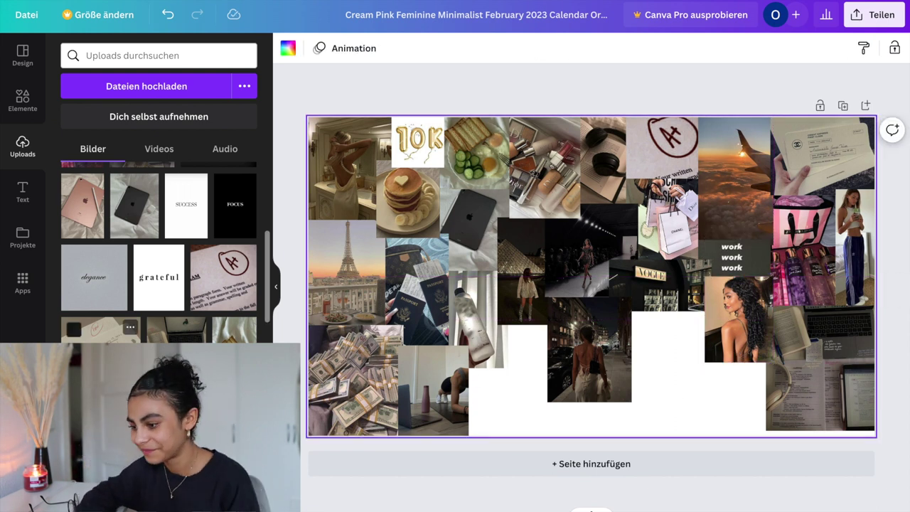
Add the SUCCESS text image, crop it closely around the word, and place it below the pyramid photo beside the water bottle
{"action": "scroll", "coordinate": [158, 284], "scroll_direction": "up", "scroll_amount": 1}
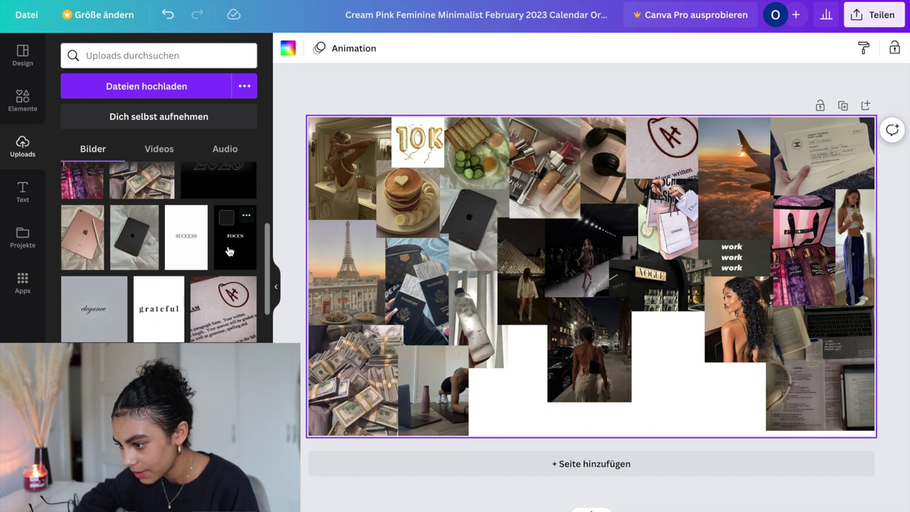
{"action": "left_click", "coordinate": [186, 238]}
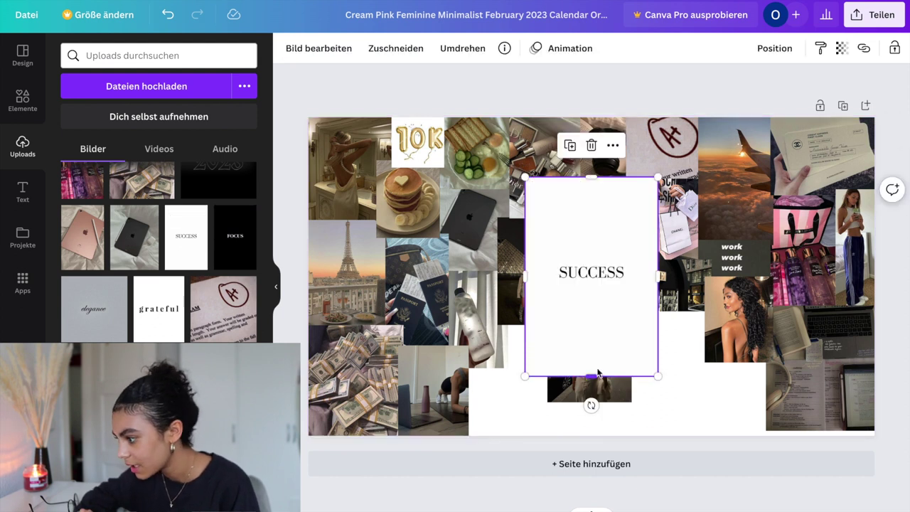
{"action": "left_click_drag", "start_coordinate": [590, 375], "coordinate": [591, 289]}
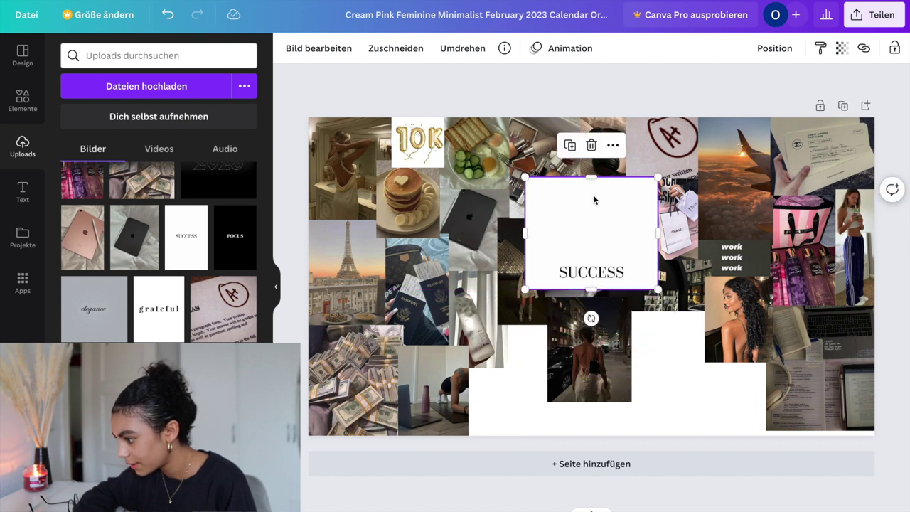
{"action": "left_click_drag", "start_coordinate": [591, 177], "coordinate": [596, 261]}
{"action": "left_click_drag", "start_coordinate": [525, 272], "coordinate": [538, 272]}
{"action": "left_click_drag", "start_coordinate": [659, 278], "coordinate": [638, 278]}
{"action": "left_click_drag", "start_coordinate": [538, 272], "coordinate": [545, 273]}
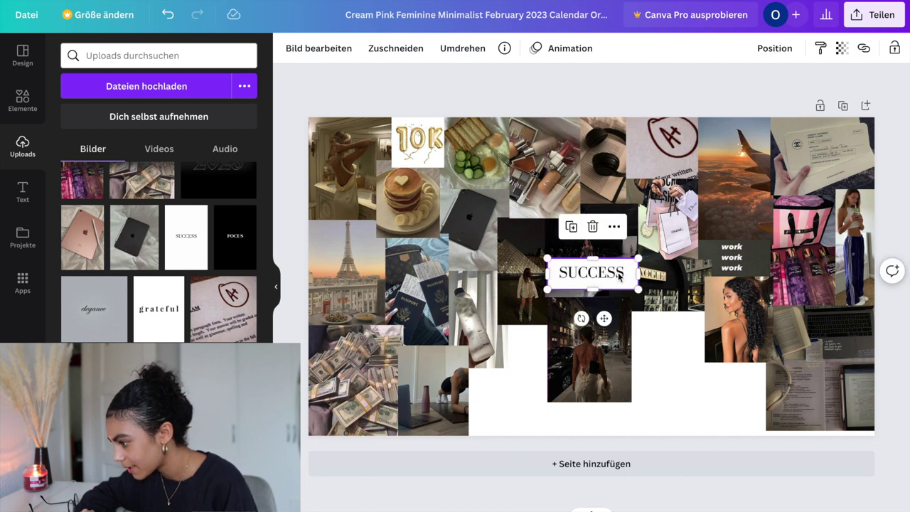
{"action": "left_click_drag", "start_coordinate": [638, 289], "coordinate": [540, 339]}
{"action": "left_click", "coordinate": [654, 355]}
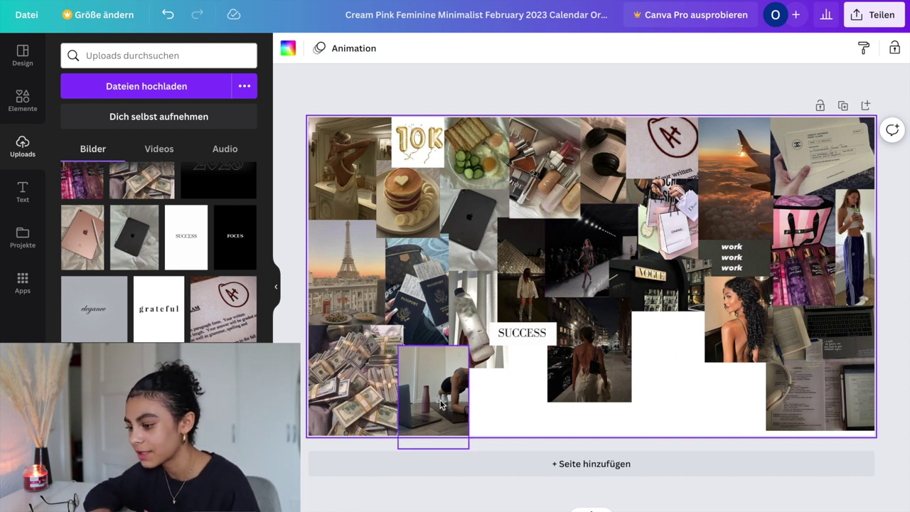
Crop the elegance text image to a narrow strip, shrink it, and place it across the Eiffel Tower photo's upper edge
{"action": "key", "text": "ctrl+z"}
{"action": "left_click_drag", "start_coordinate": [587, 369], "coordinate": [596, 296]}
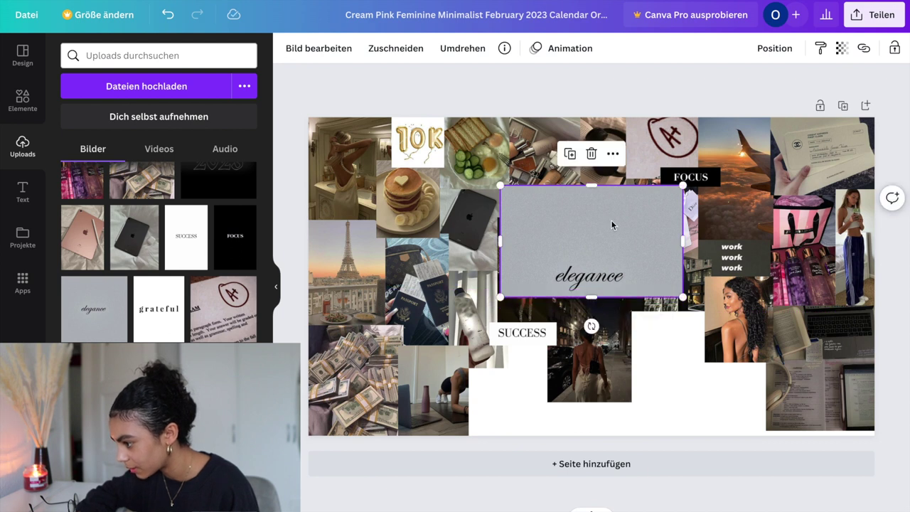
{"action": "left_click_drag", "start_coordinate": [591, 185], "coordinate": [591, 263]}
{"action": "left_click_drag", "start_coordinate": [683, 293], "coordinate": [352, 216]}
Shift the mirror photo of the woman in the dress slightly upward, just above the elegance label
{"action": "left_click", "coordinate": [362, 152]}
{"action": "left_click_drag", "start_coordinate": [362, 165], "coordinate": [363, 160]}
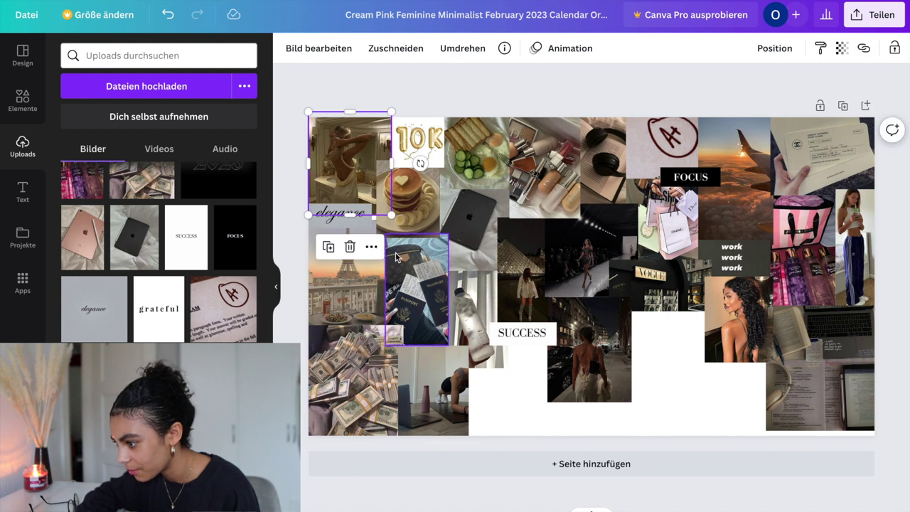
{"action": "left_click", "coordinate": [656, 81]}
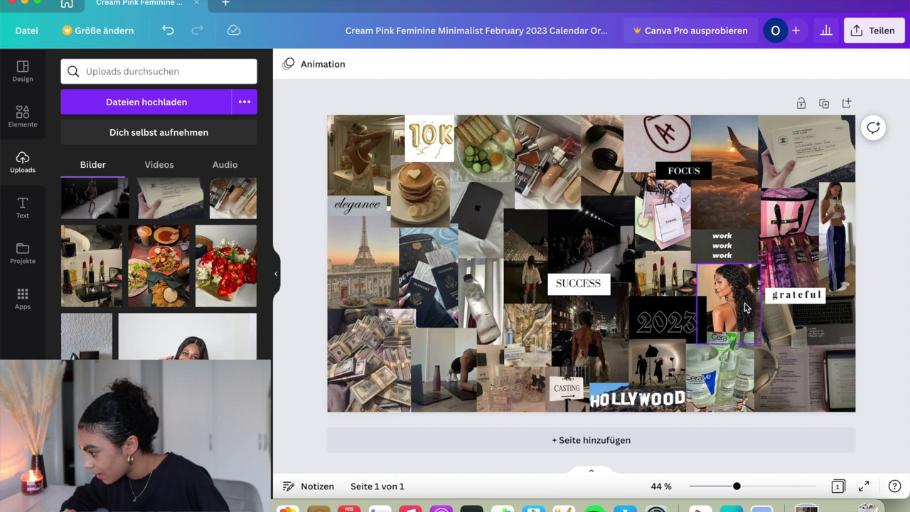
Move the grateful label from the study notes photo to the plank workout photo's upper edge
{"action": "left_click", "coordinate": [811, 299]}
{"action": "left_click_drag", "start_coordinate": [811, 300], "coordinate": [454, 327]}
{"action": "left_click", "coordinate": [877, 251]}
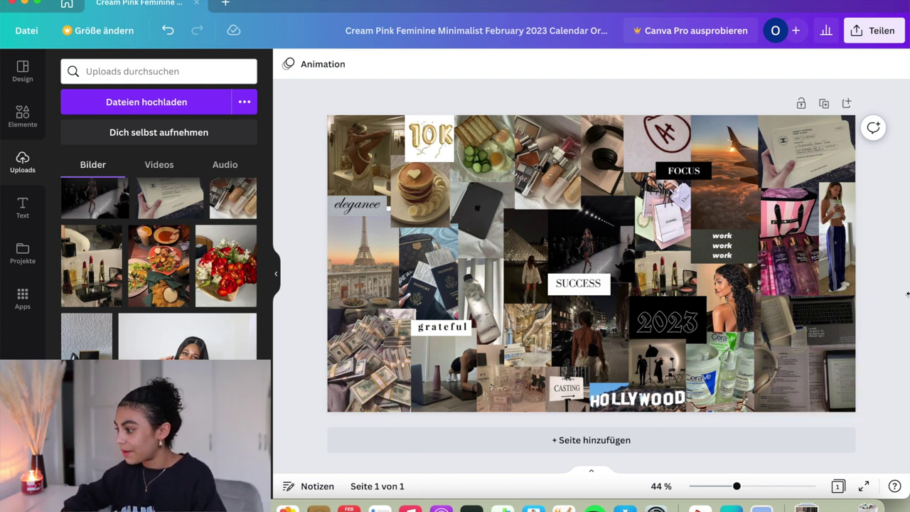
Open the download settings for the finished collage
{"action": "left_click", "coordinate": [874, 30]}
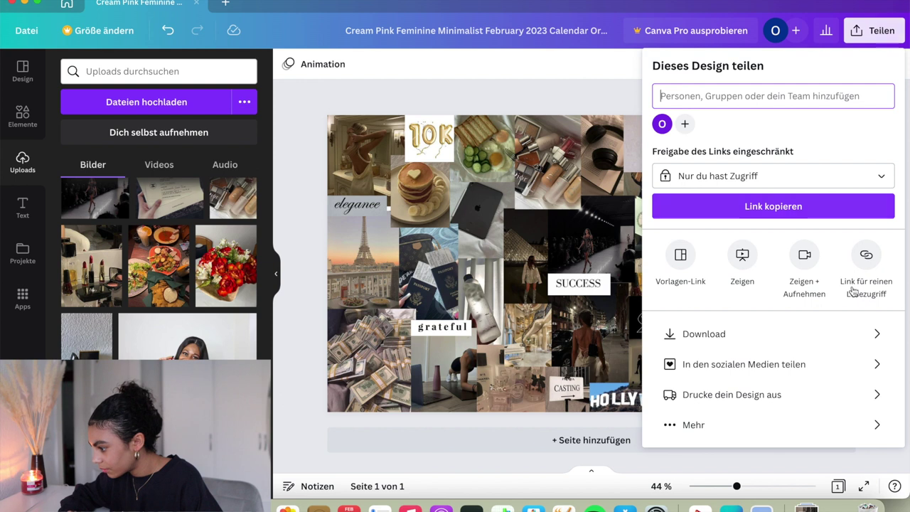
{"action": "left_click", "coordinate": [765, 340]}
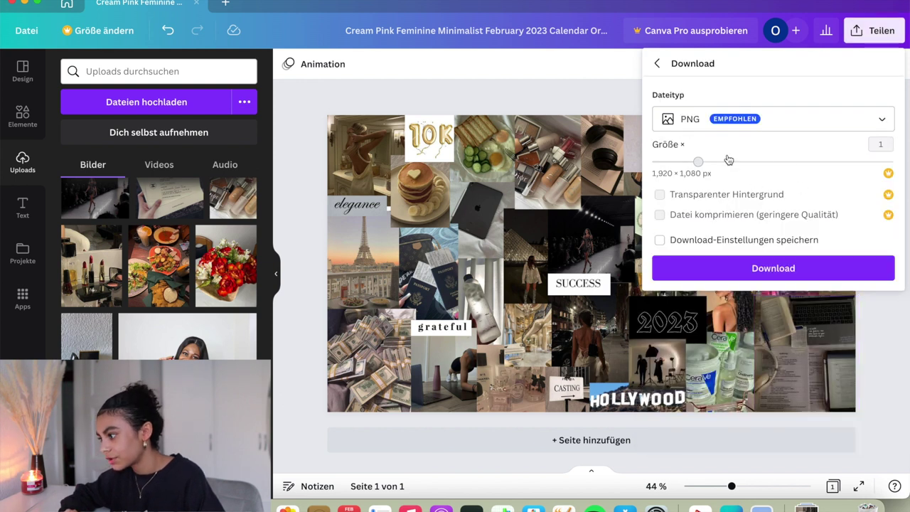
Try to increase the PNG export size, dismiss the upgrade offer, and review the available file types
{"action": "left_click_drag", "start_coordinate": [698, 162], "coordinate": [740, 161]}
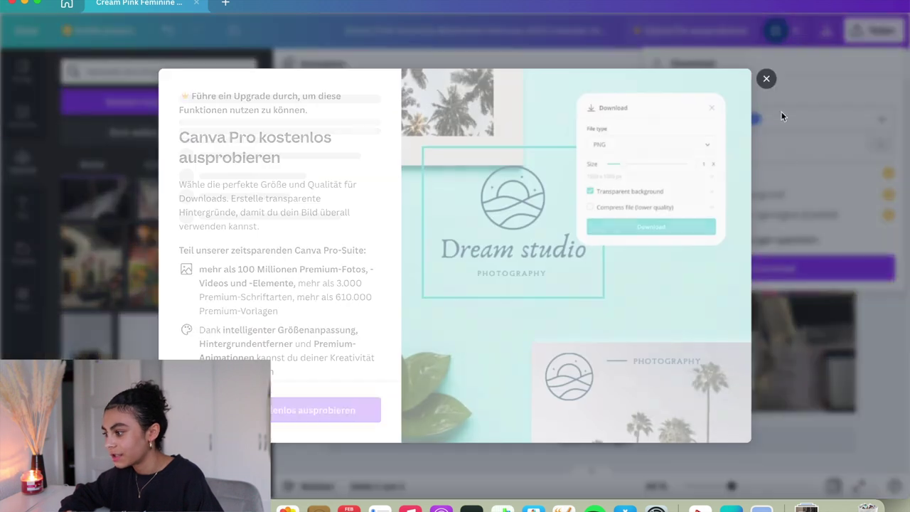
{"action": "left_click", "coordinate": [765, 79]}
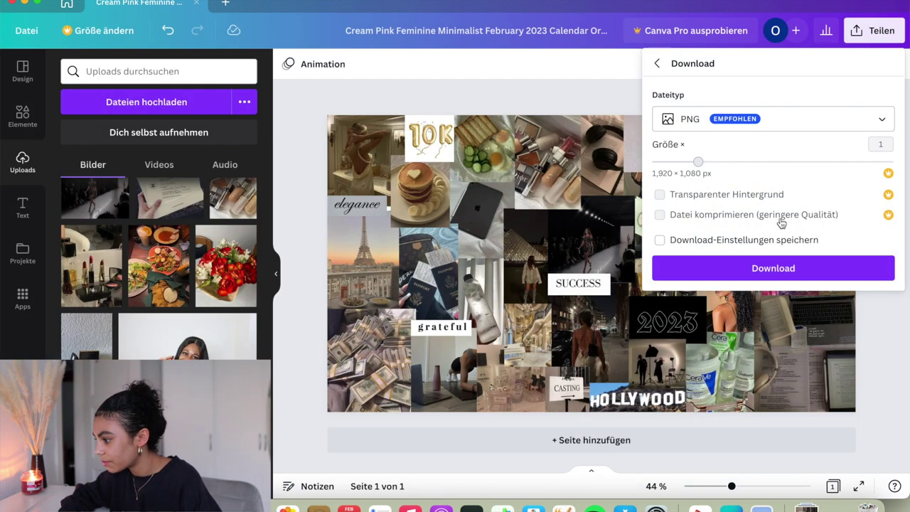
{"action": "left_click", "coordinate": [791, 121]}
{"action": "left_click", "coordinate": [793, 121]}
{"action": "left_click", "coordinate": [793, 120]}
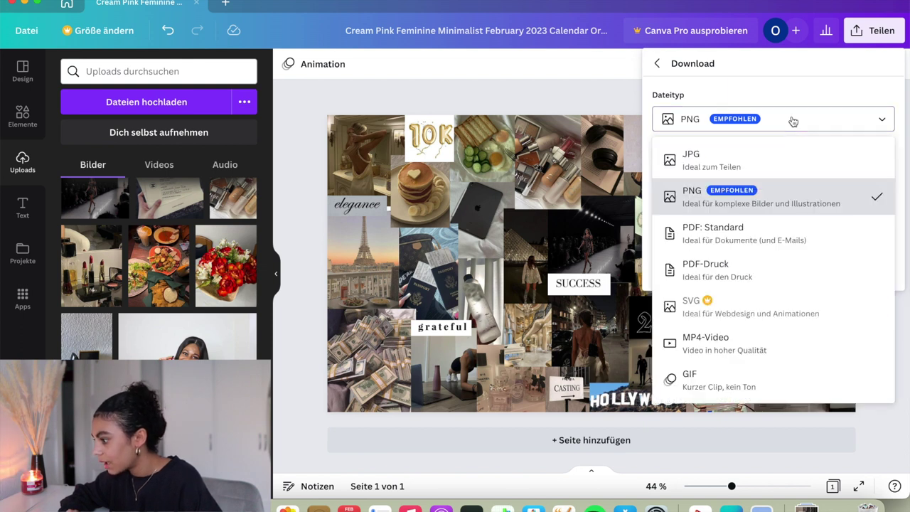
{"action": "left_click", "coordinate": [793, 121]}
Download the collage as a PNG file and save it in the Downloads folder
{"action": "left_click", "coordinate": [794, 268]}
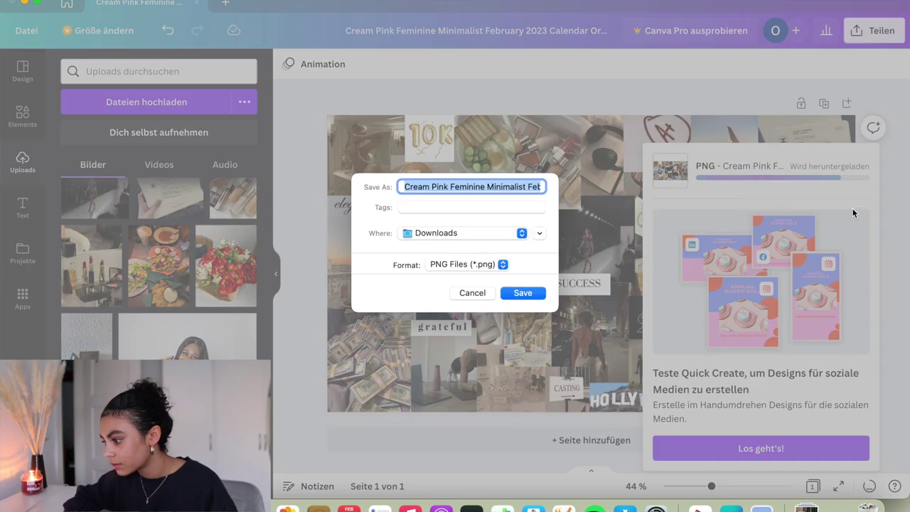
{"action": "left_click", "coordinate": [524, 294]}
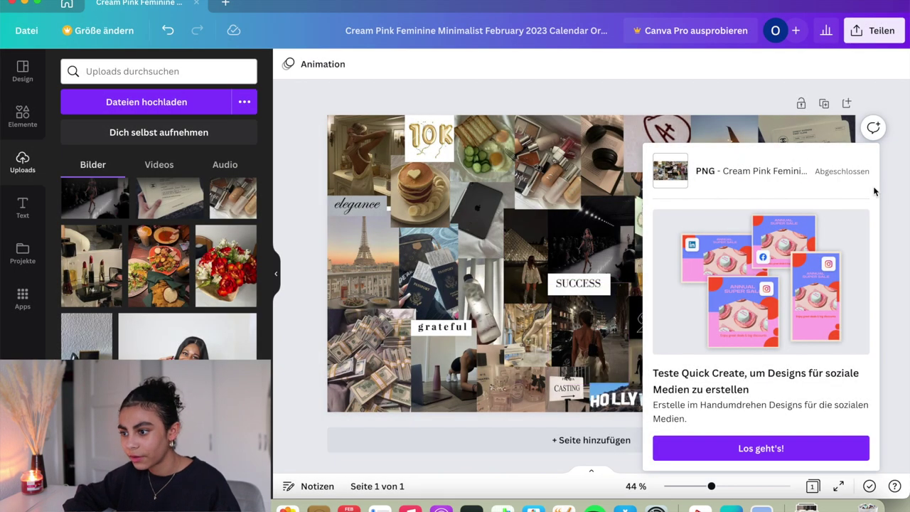
{"action": "left_click", "coordinate": [659, 86]}
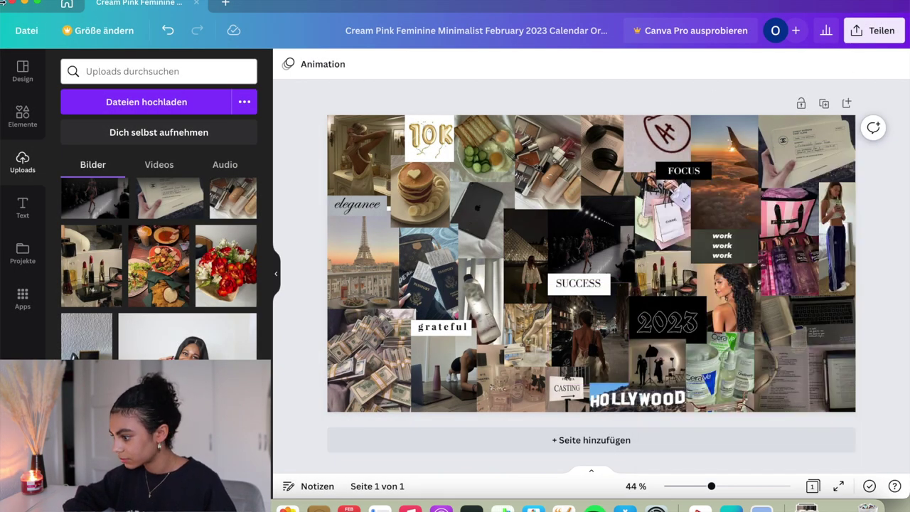
Clear the design window and the staircase image preview from the desktop, and check the recent files in Downloads
{"action": "left_click", "coordinate": [25, 4]}
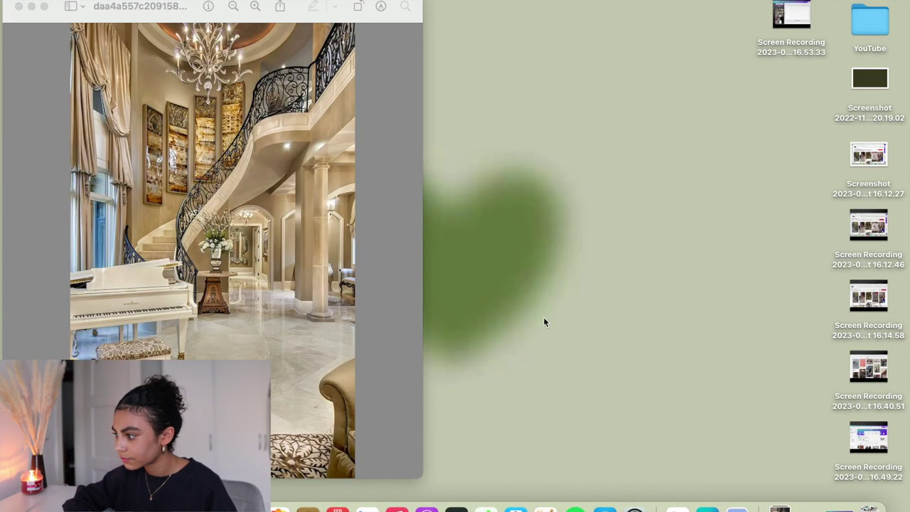
{"action": "left_click", "coordinate": [19, 6]}
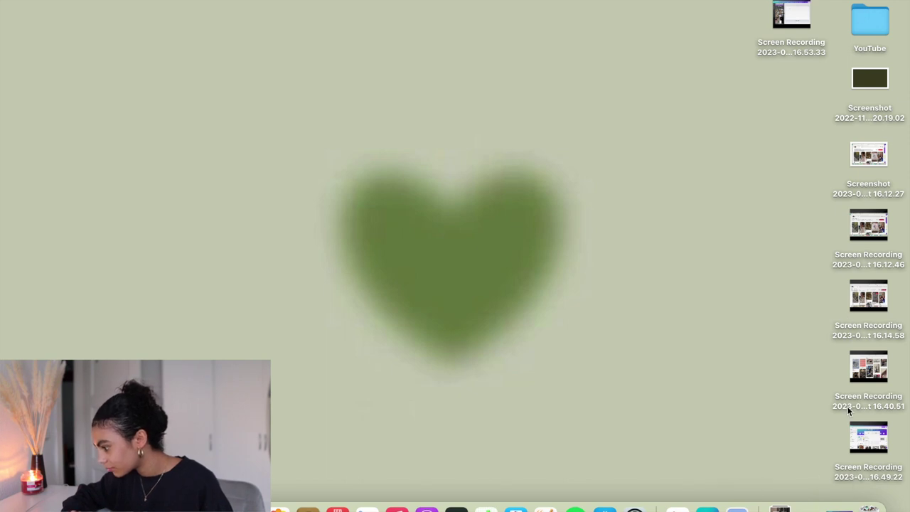
{"action": "left_click", "coordinate": [779, 508]}
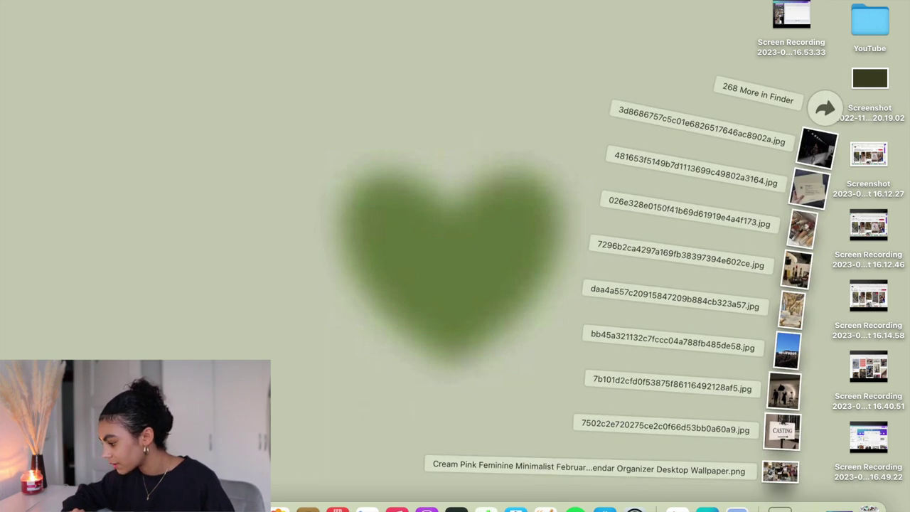
{"action": "left_click", "coordinate": [779, 507]}
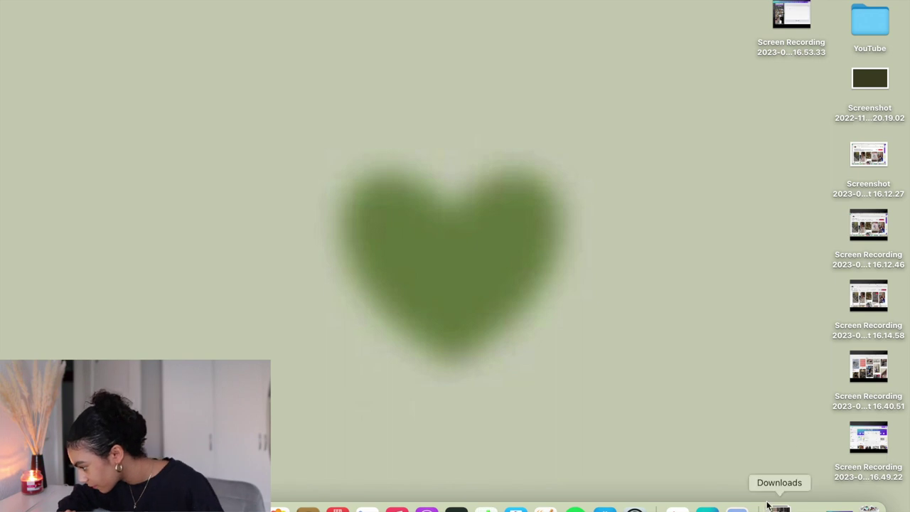
Open the downloaded collage PNG from the Downloads folder, add it to the Photos library, and close the preview
{"action": "left_click", "coordinate": [779, 507]}
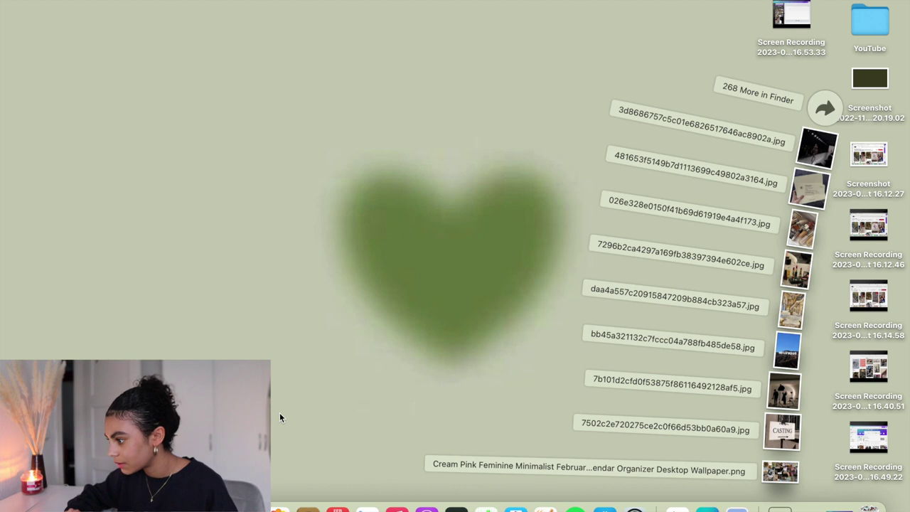
{"action": "left_click", "coordinate": [782, 471]}
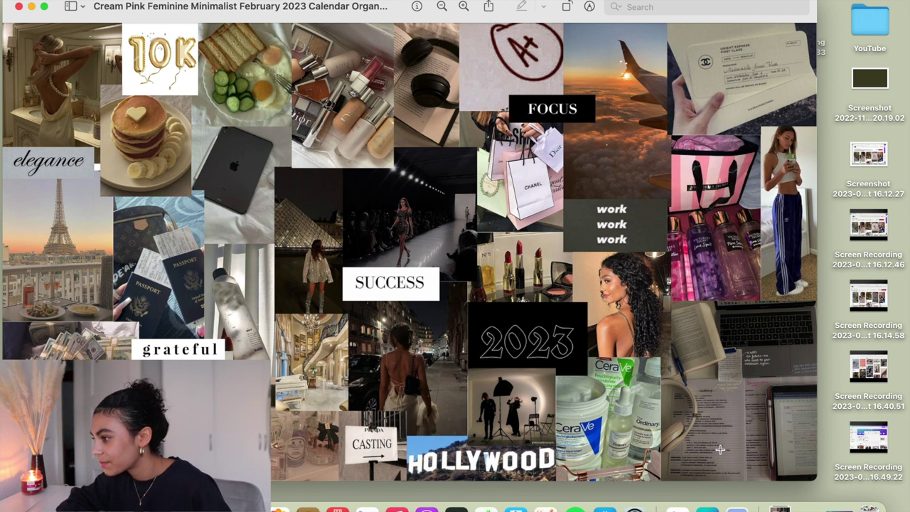
{"action": "left_click", "coordinate": [489, 7]}
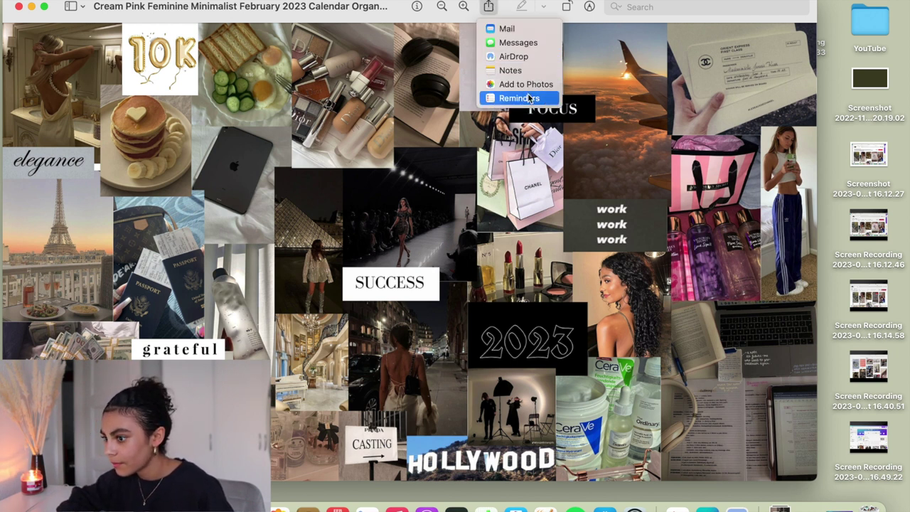
{"action": "left_click", "coordinate": [525, 84]}
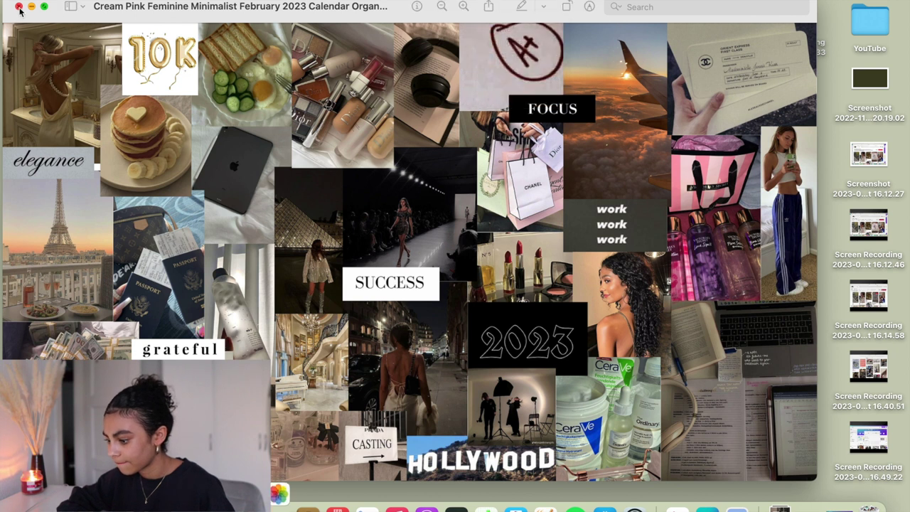
{"action": "left_click", "coordinate": [20, 7]}
Switch to Photos, display the imported collage, and set it as the desktop picture
{"action": "left_click", "coordinate": [280, 507]}
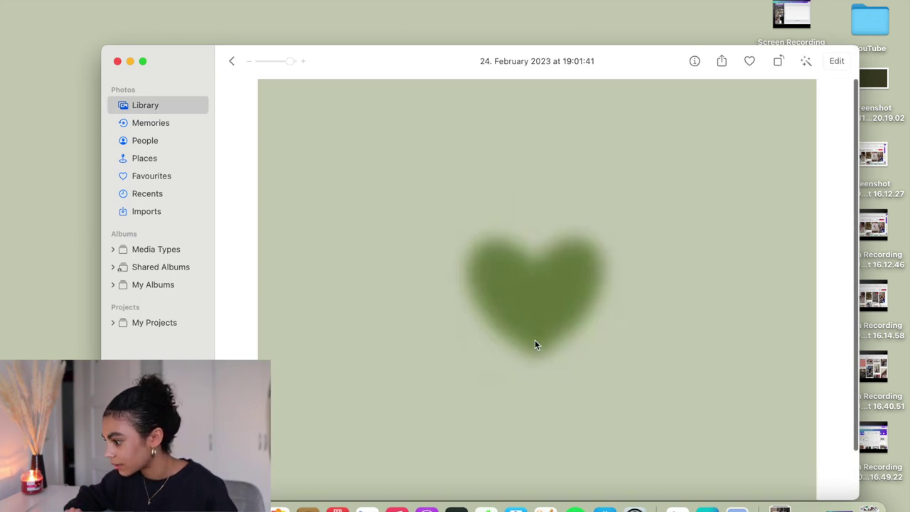
{"action": "key", "text": "Right"}
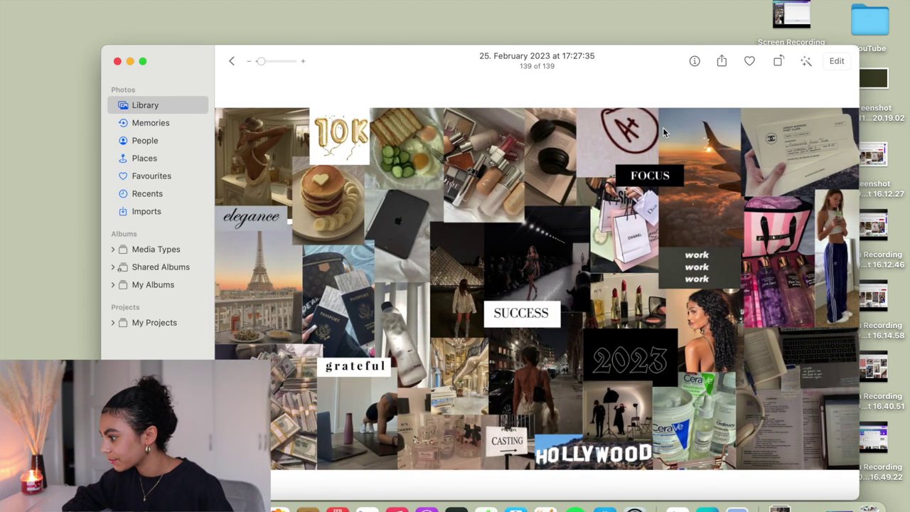
{"action": "left_click", "coordinate": [721, 61]}
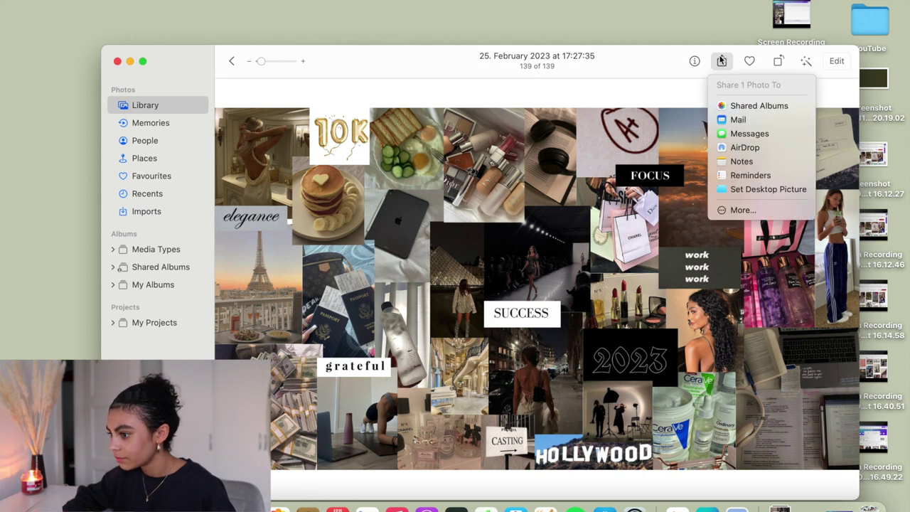
{"action": "left_click", "coordinate": [743, 189]}
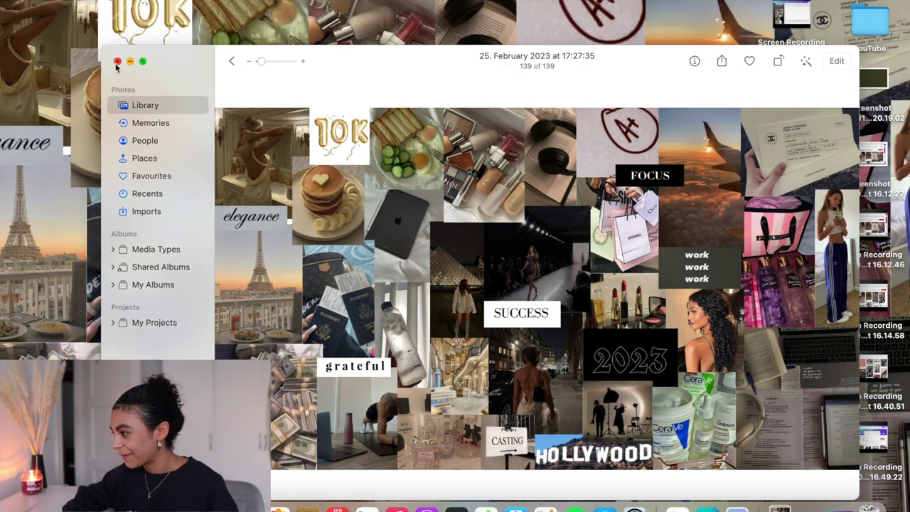